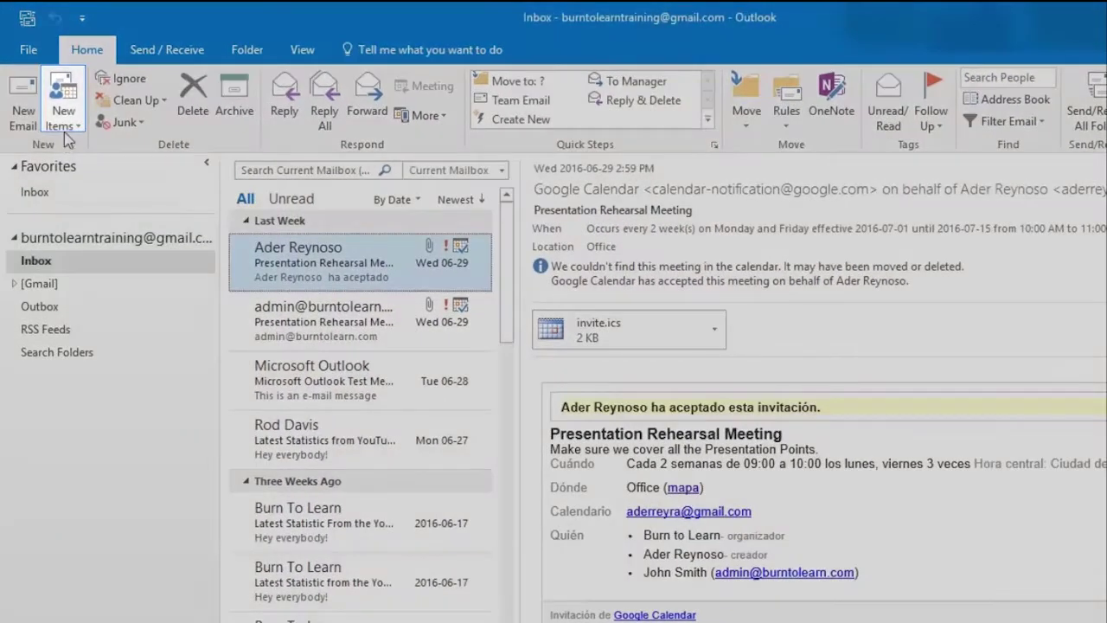
# Create a new task with the subject "Jack's Drywall Inc. Blueprints".
pyautogui.click(75, 128)
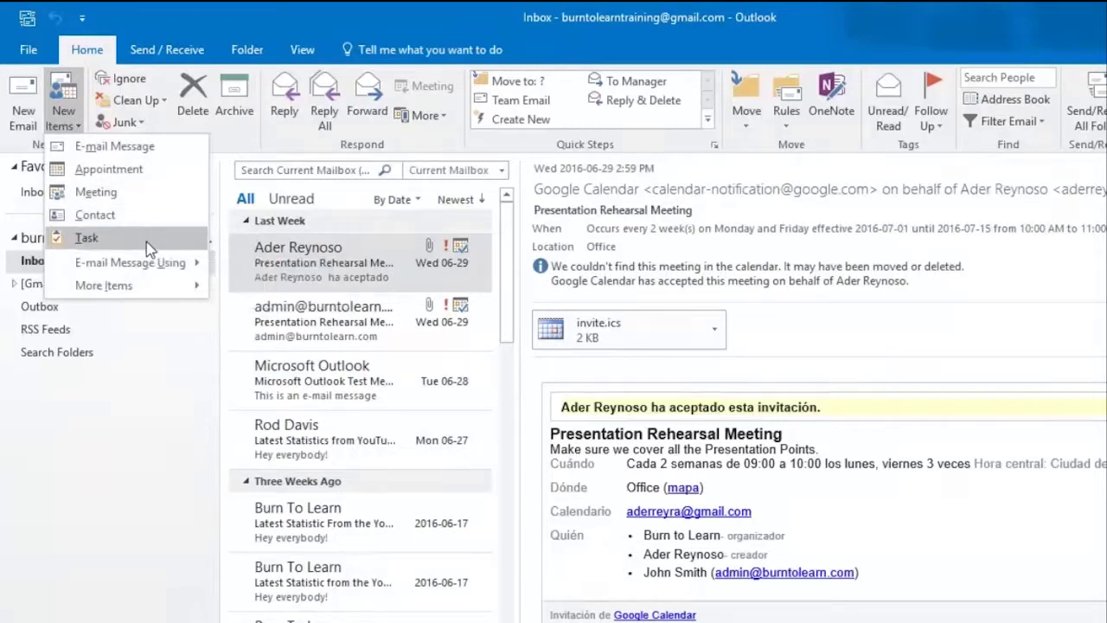
pyautogui.click(147, 243)
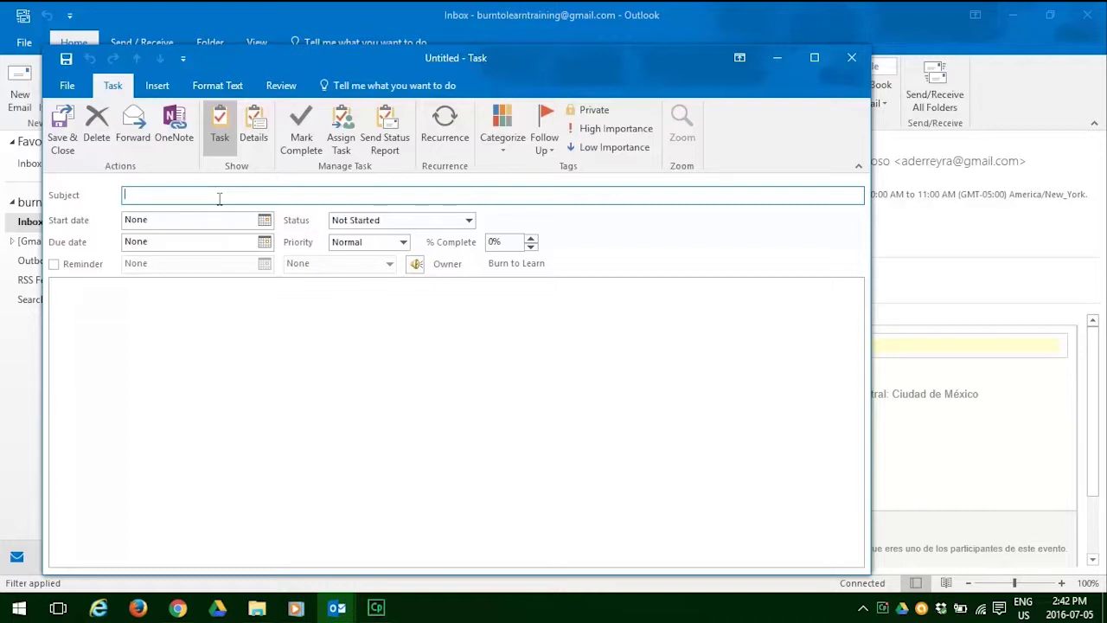
pyautogui.write("Jack's Drywall Inc. Blueprints")
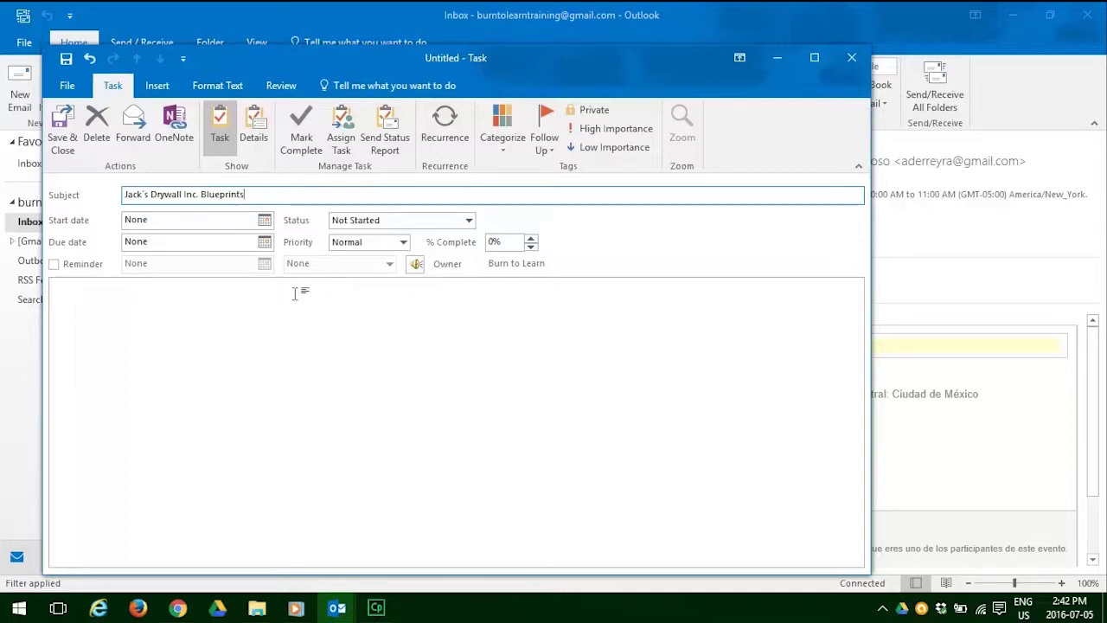
# Set the task's start date to Thu 2016-07-07 and its due date to Sat 2016-07-09.
pyautogui.click(265, 220)
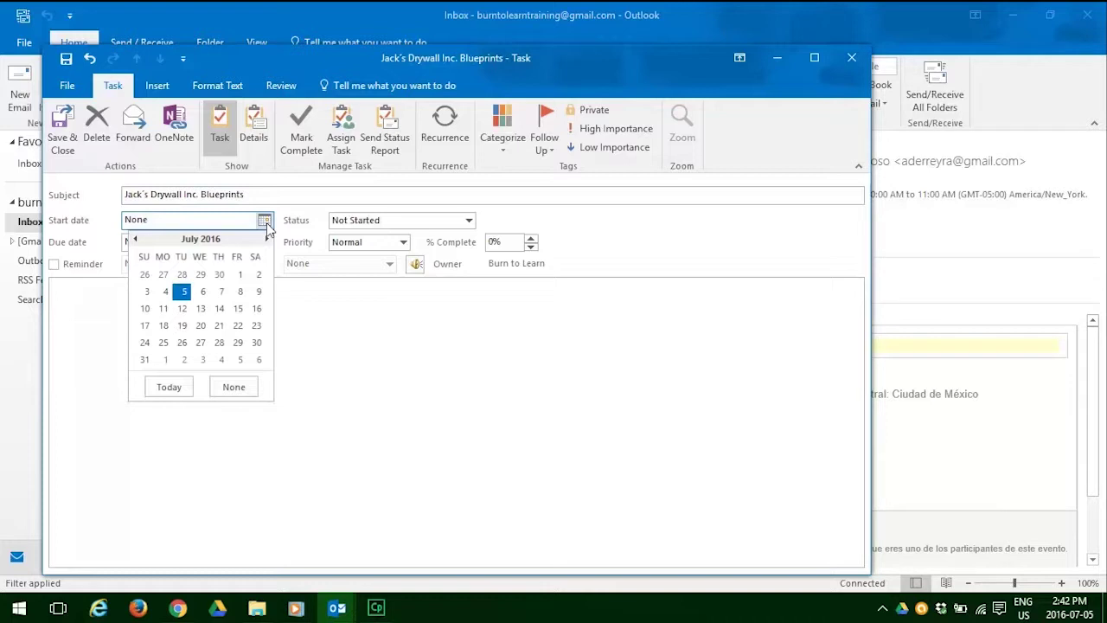
pyautogui.click(222, 293)
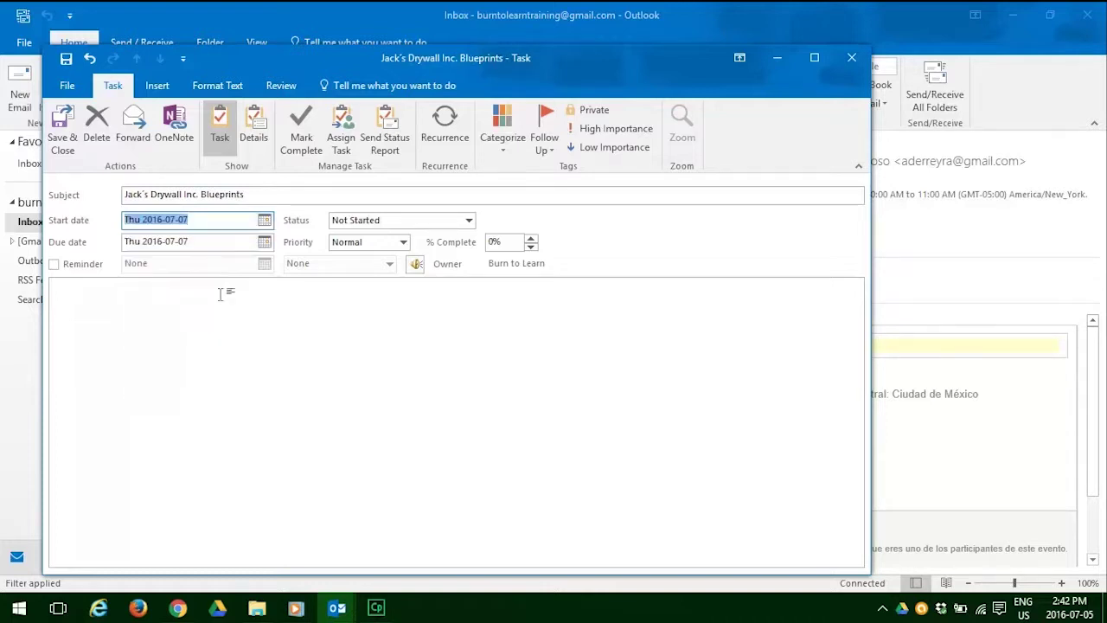
pyautogui.click(264, 261)
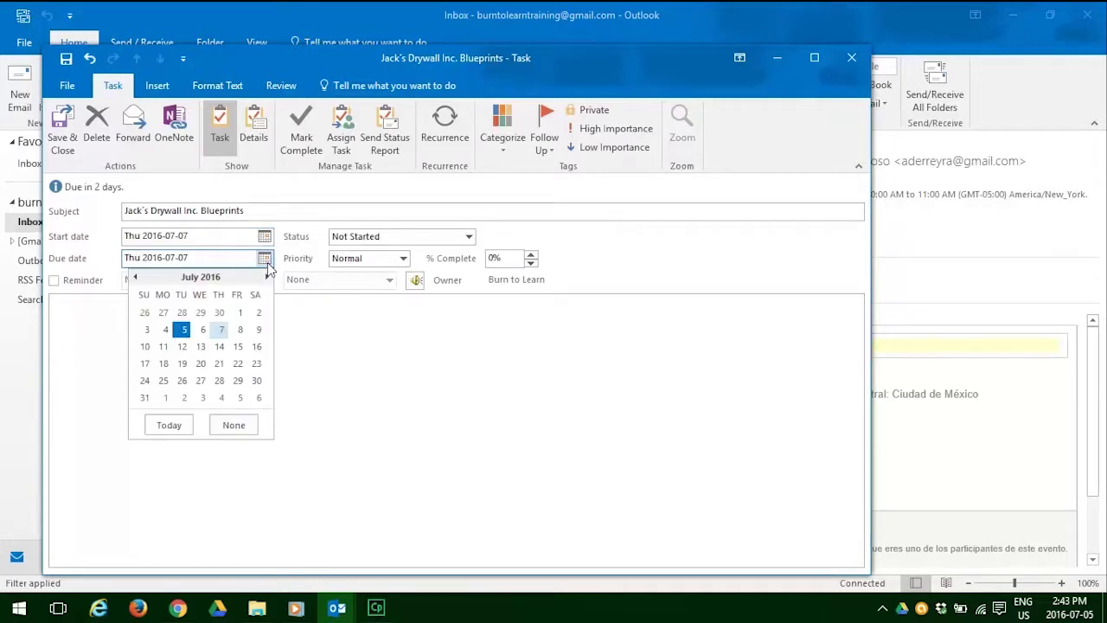
pyautogui.click(258, 329)
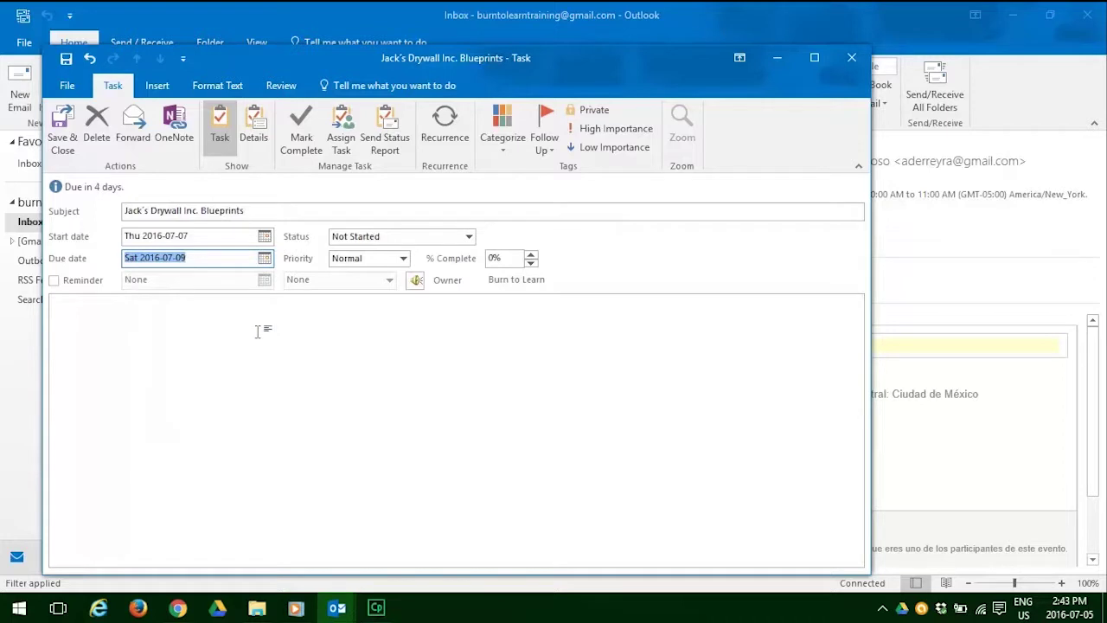
pyautogui.click(299, 316)
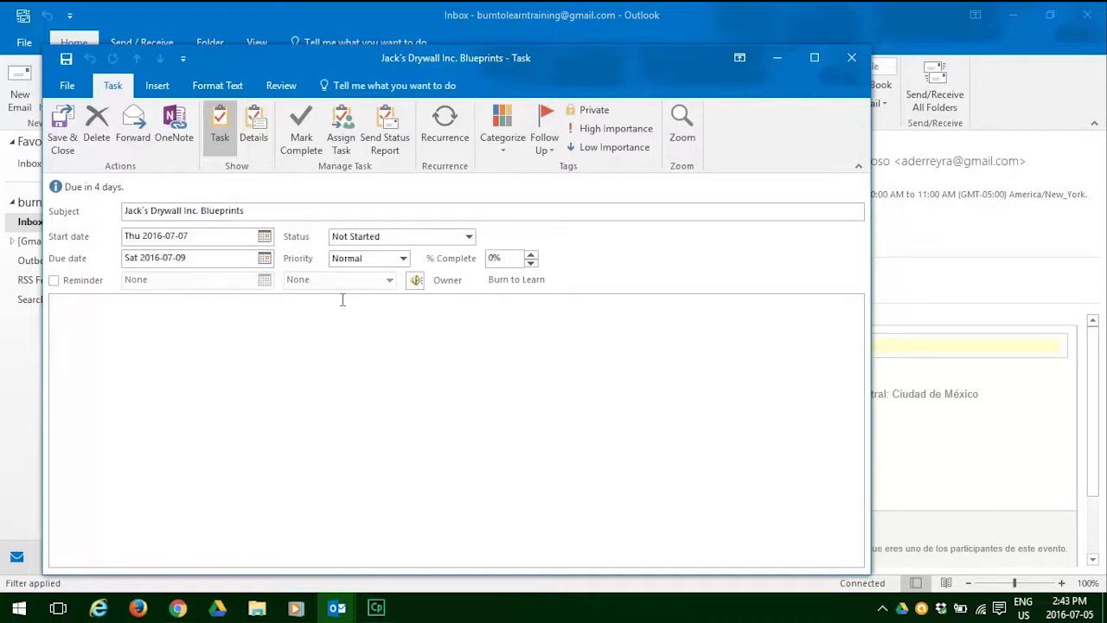
# Enable the task reminder and set it to Fri 2016-07-08 at 10:30 AM.
pyautogui.click(54, 281)
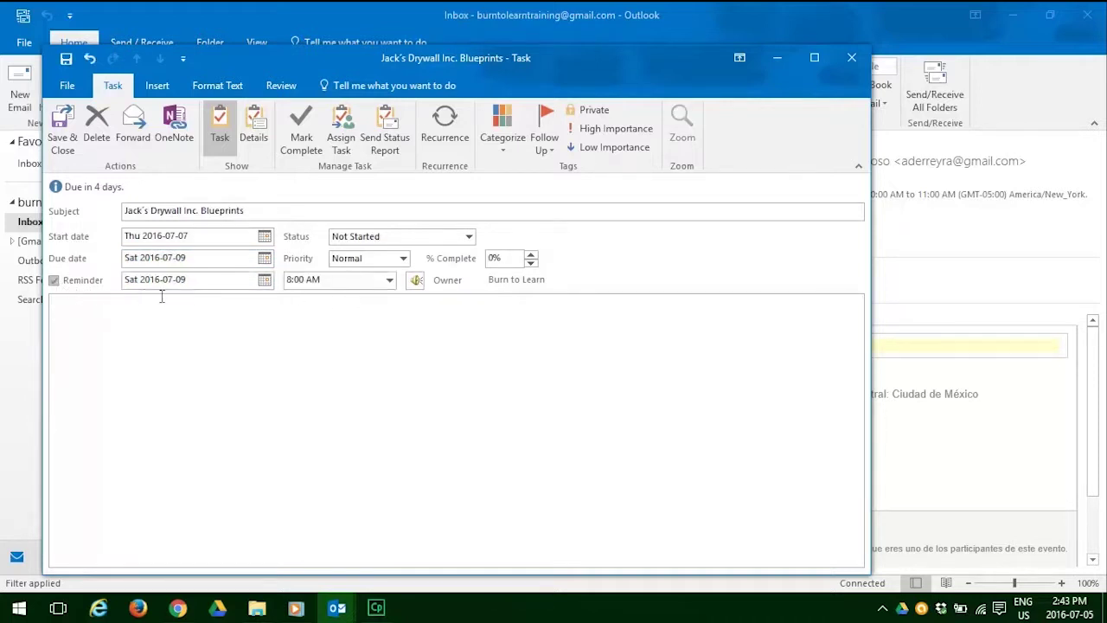
pyautogui.click(265, 286)
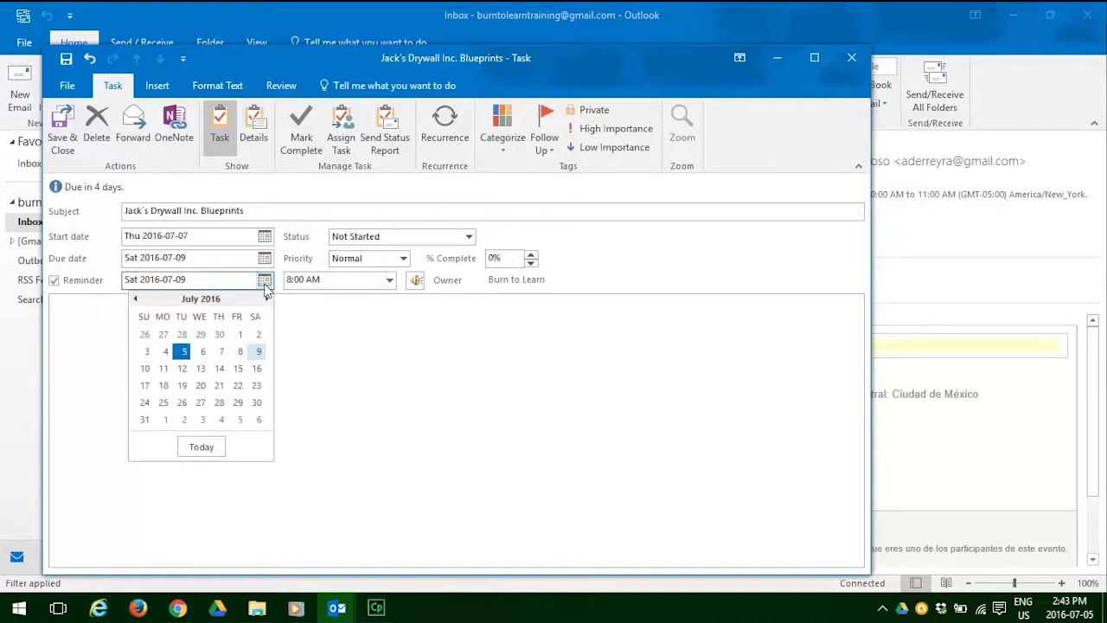
pyautogui.click(241, 352)
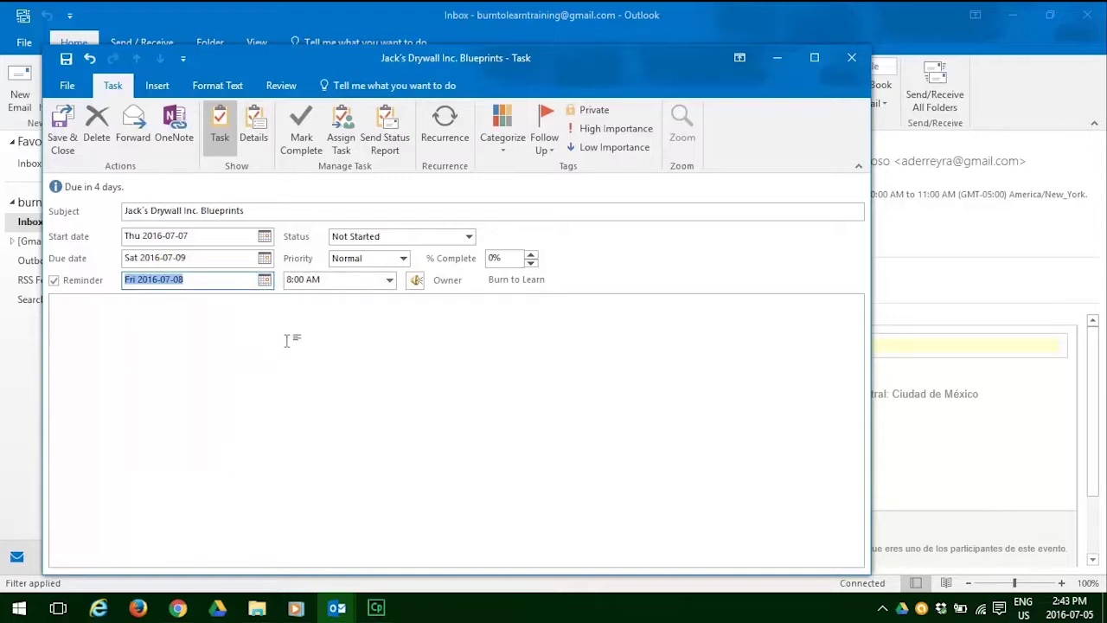
pyautogui.click(390, 282)
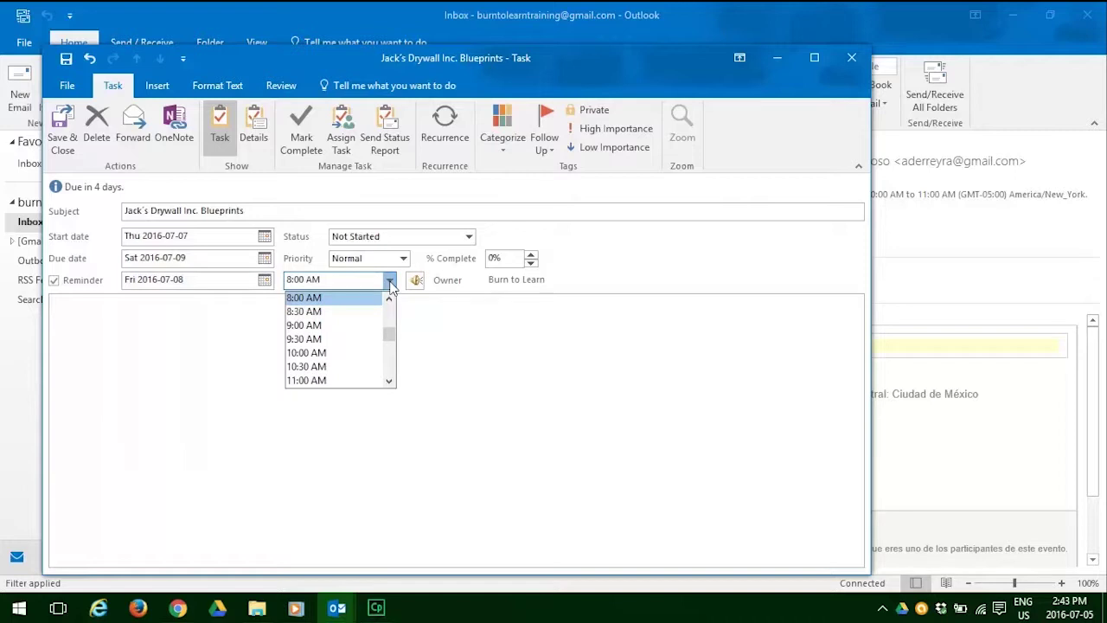
pyautogui.click(339, 366)
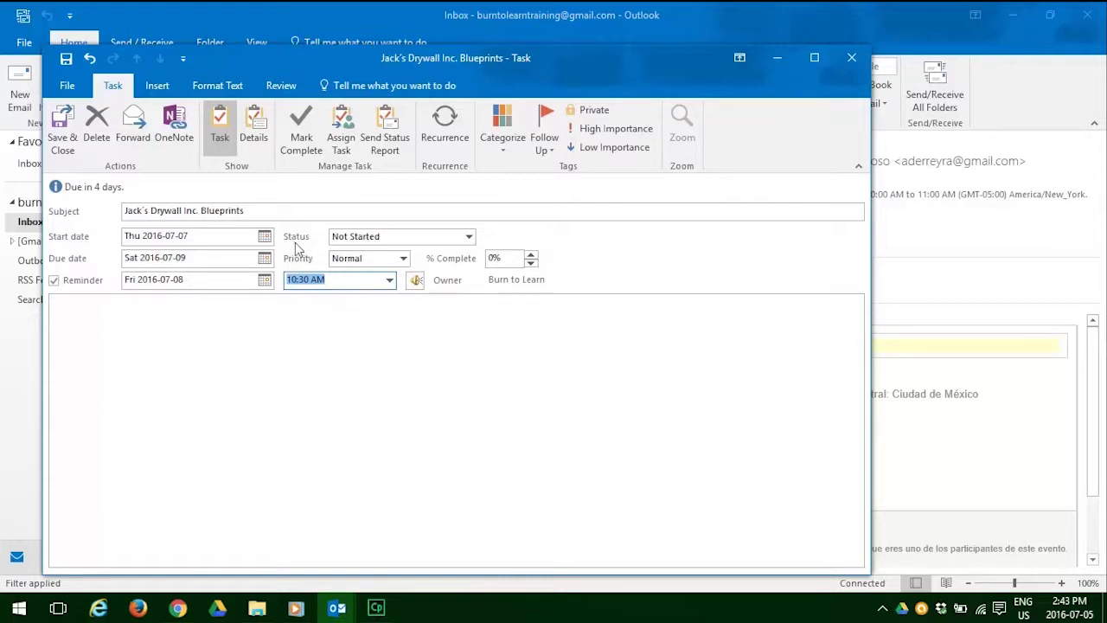
# Set the task's status to In Progress and its priority to High.
pyautogui.click(468, 238)
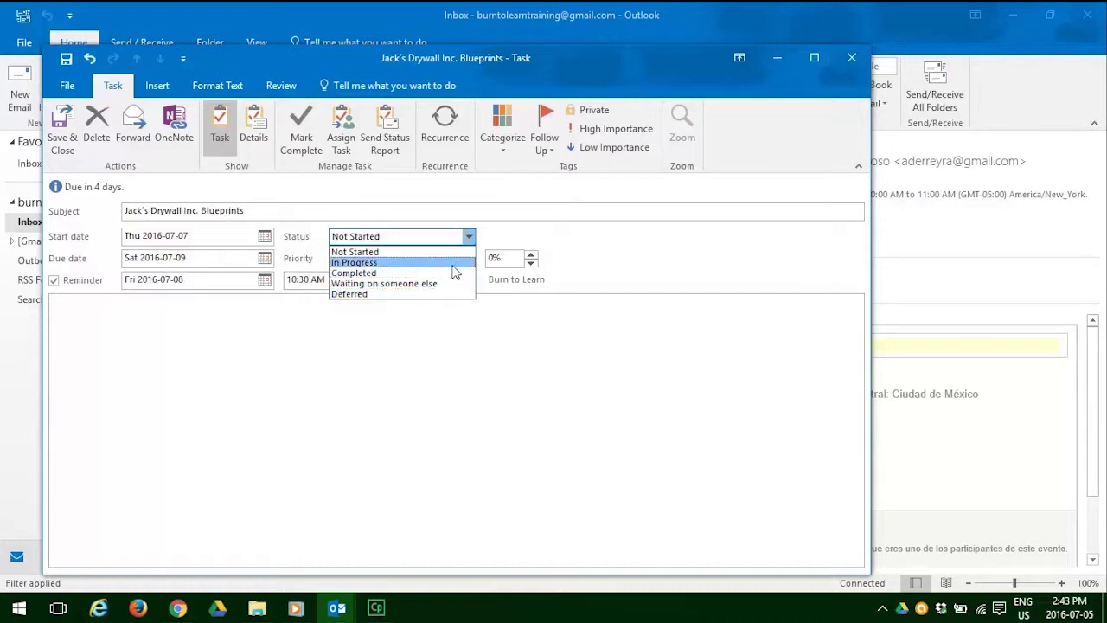
pyautogui.click(451, 263)
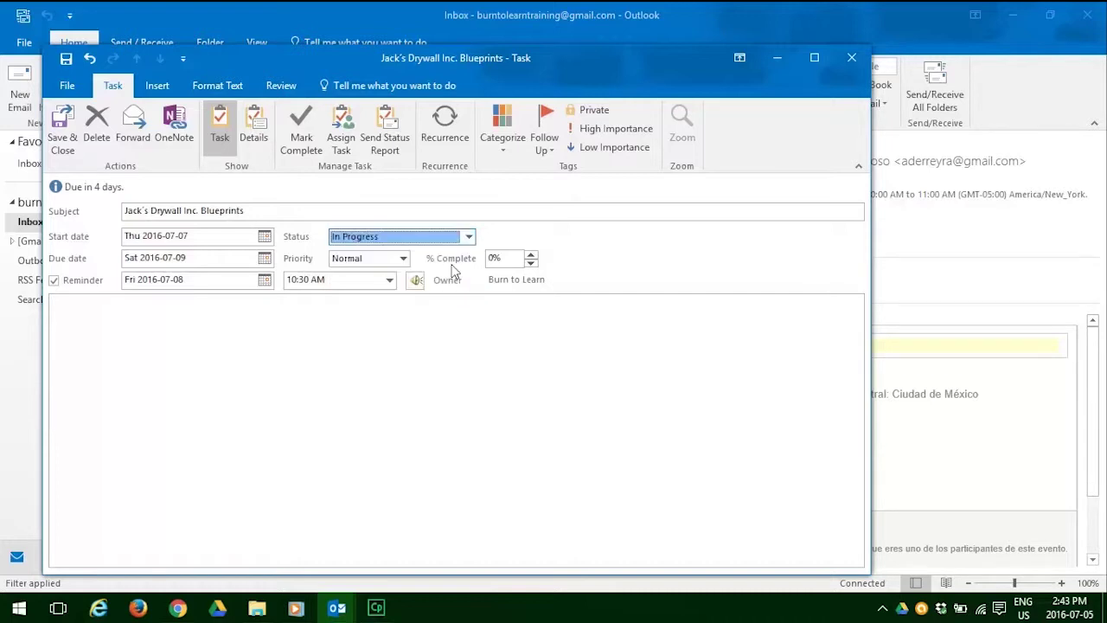
pyautogui.click(403, 258)
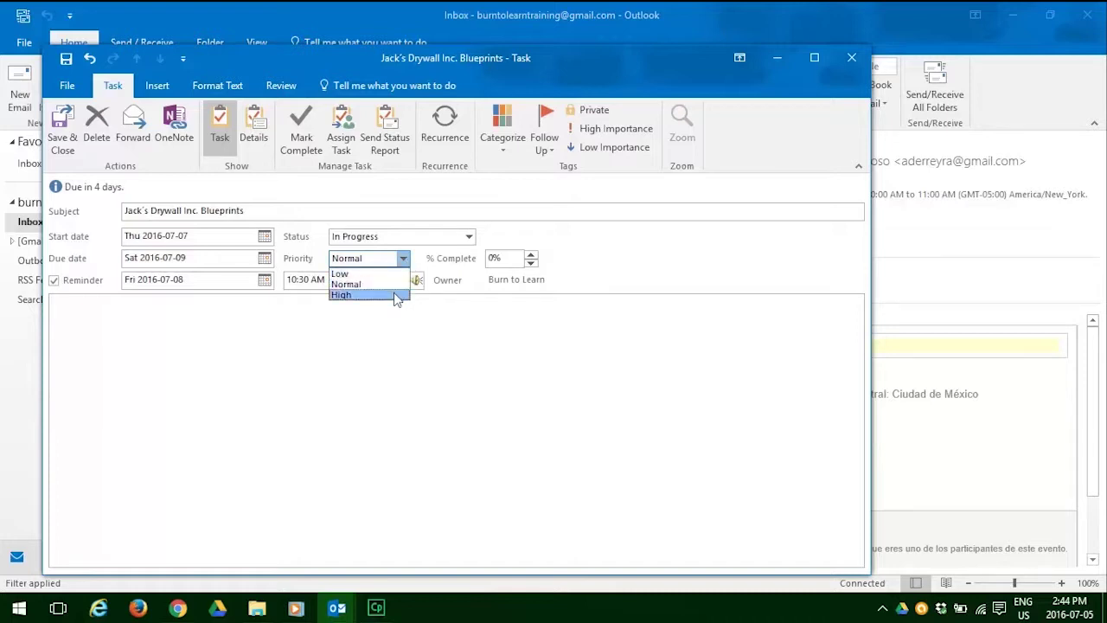
pyautogui.click(393, 294)
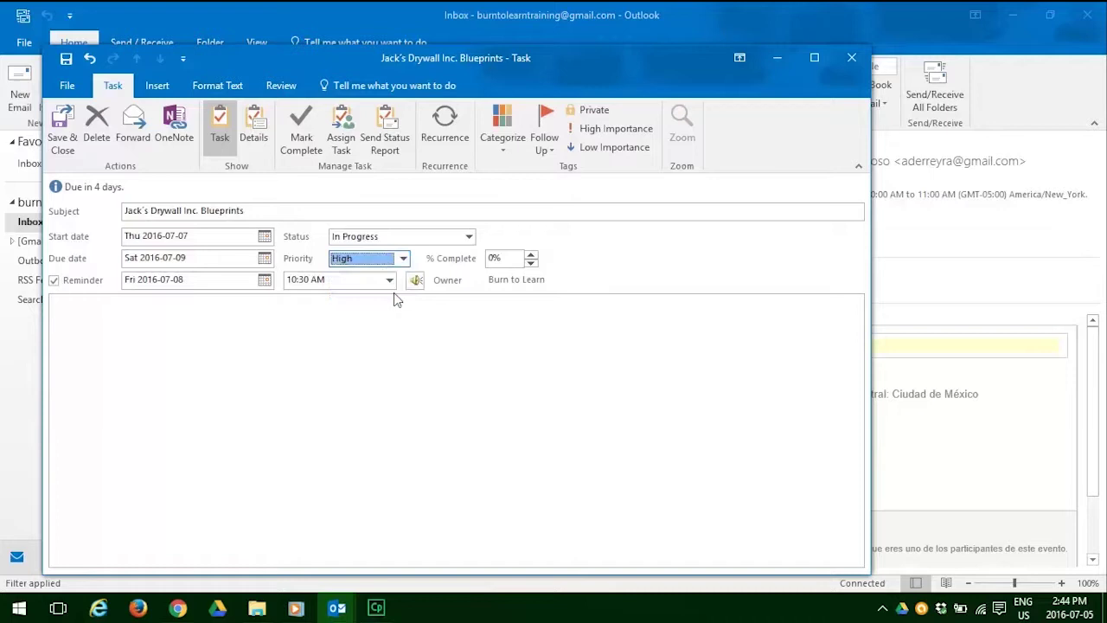
# Enter "Mail Blueprints to Jack's Drywall Inc." in the task's body.
pyautogui.click(275, 317)
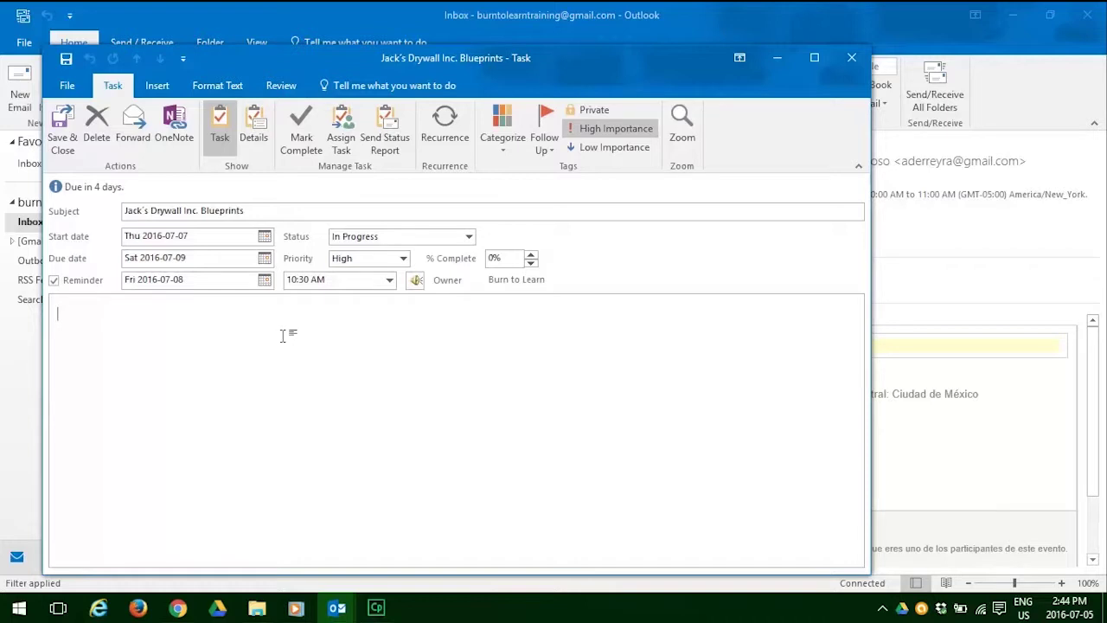
pyautogui.write('Mail Blueprint')
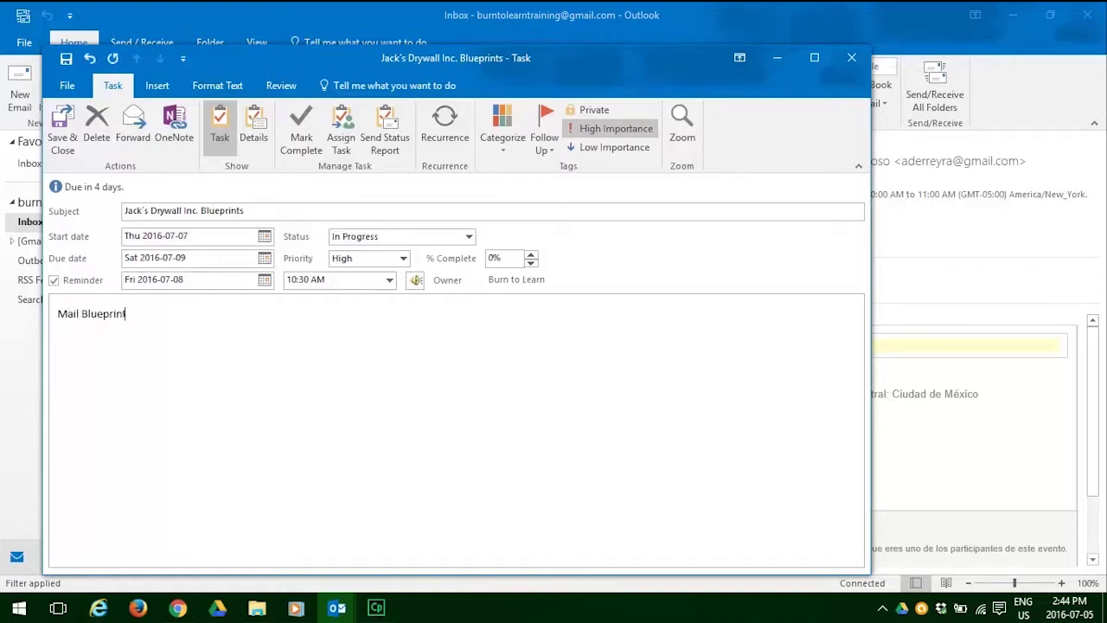
pyautogui.write("s to Jack's Drywall Inc.")
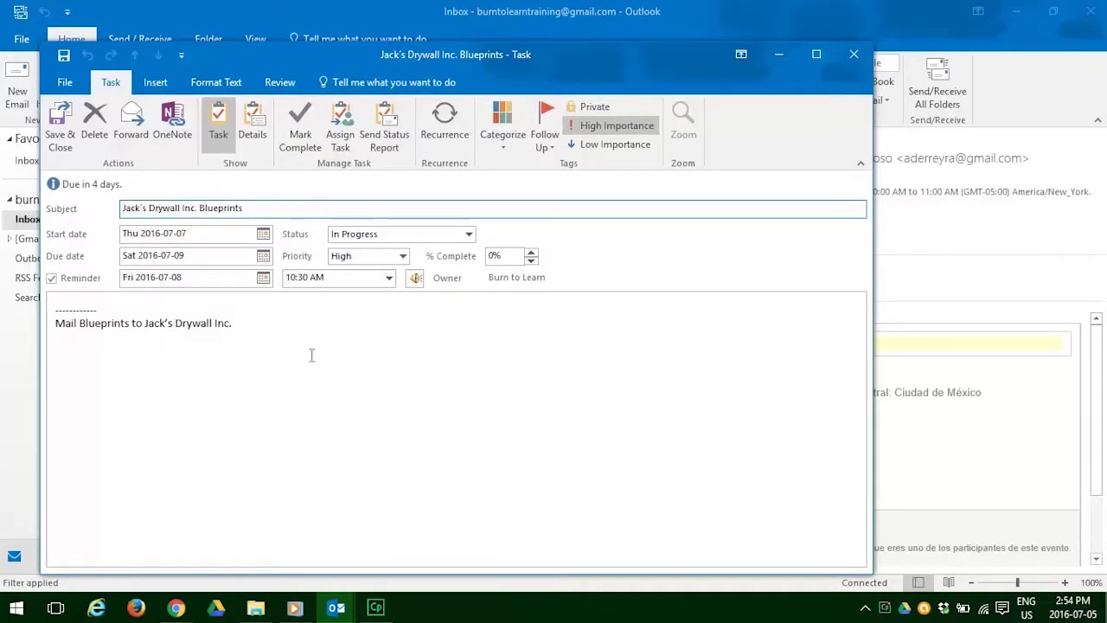
# Assign the task to a contact suggested by name, and add a second contact from the address book as recipient.
pyautogui.click(346, 148)
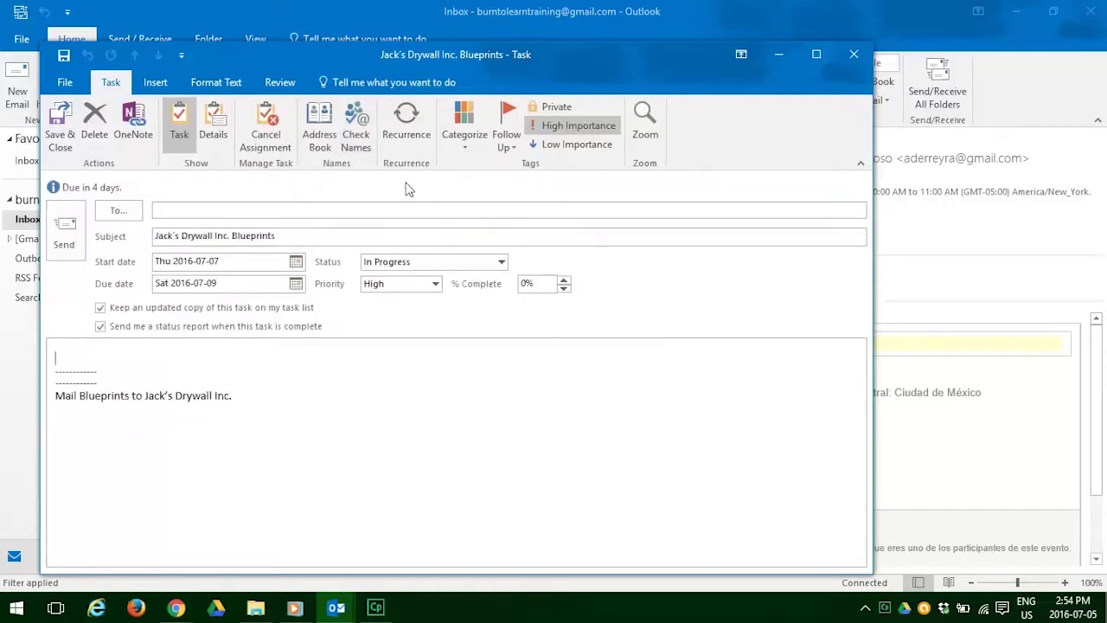
pyautogui.click(281, 212)
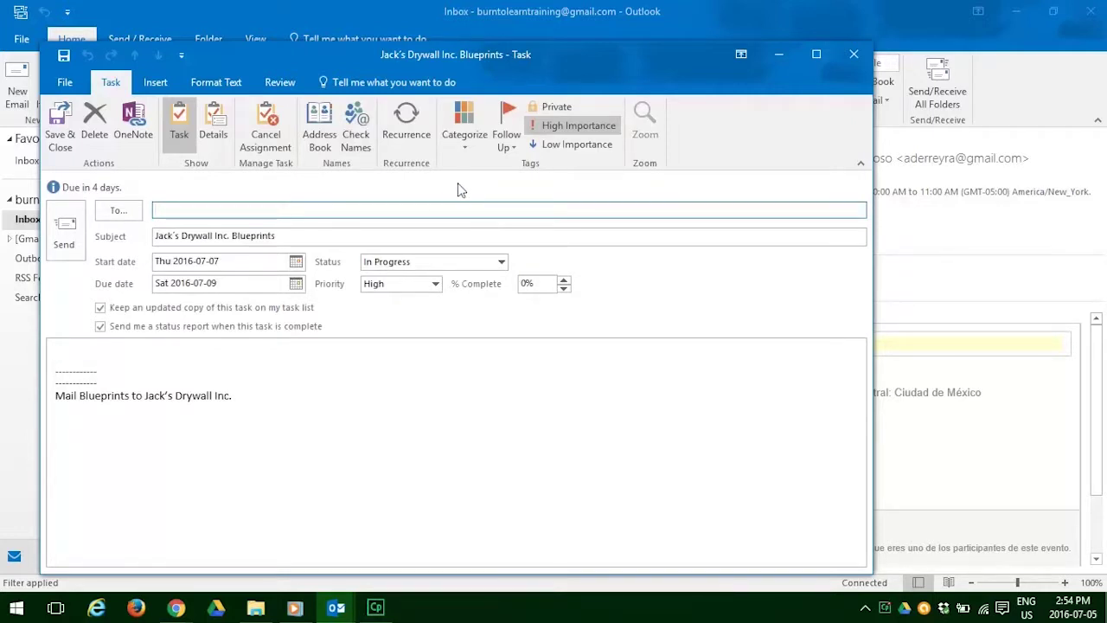
pyautogui.write('ader')
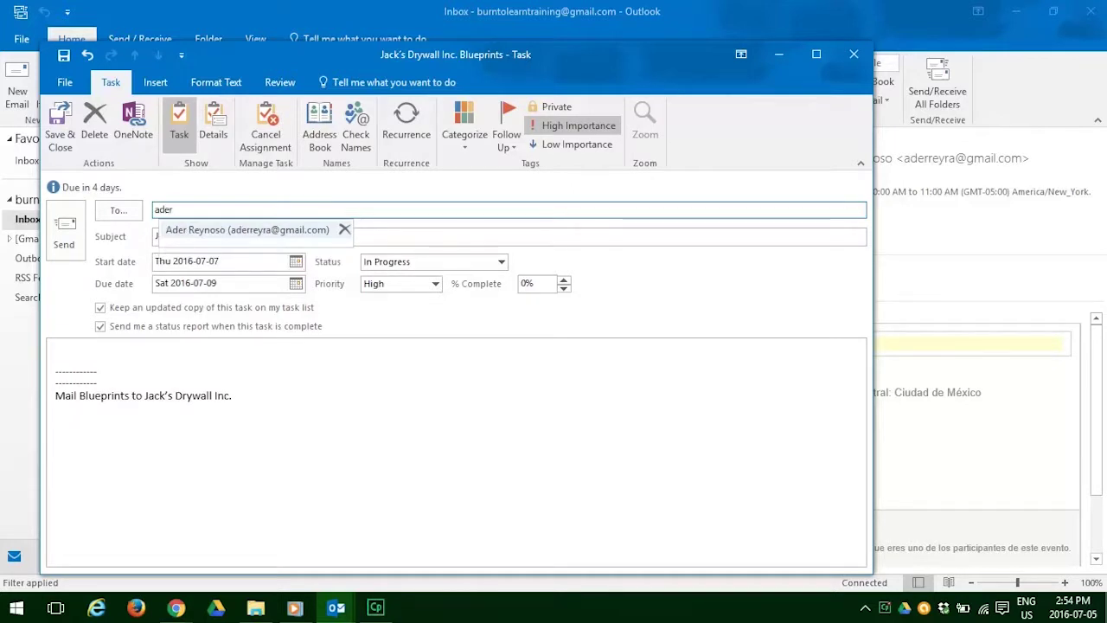
pyautogui.click(262, 230)
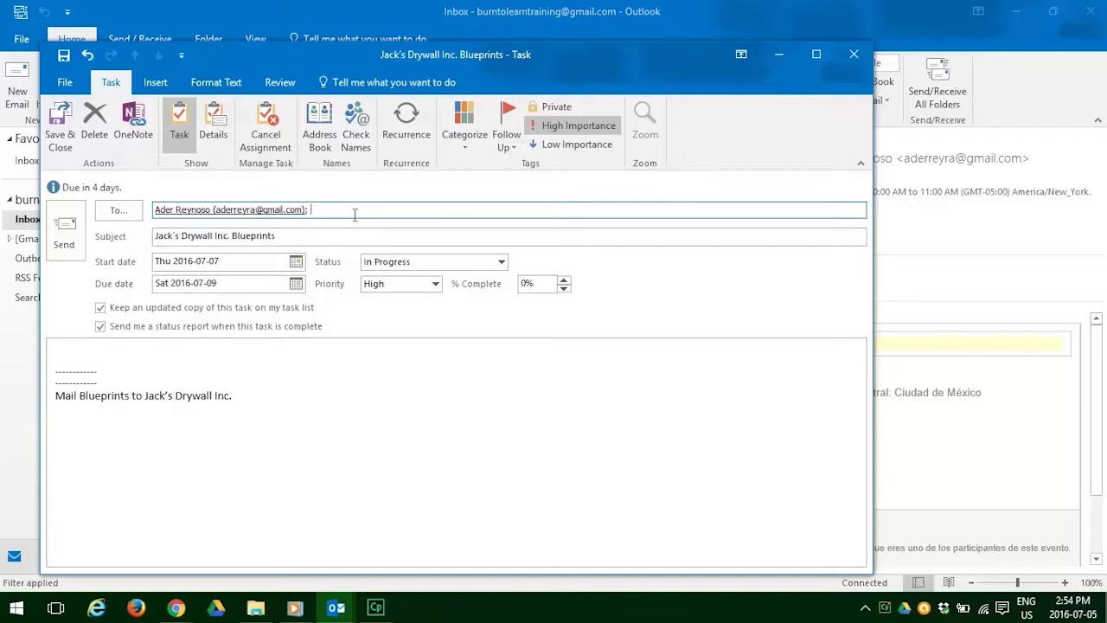
pyautogui.click(324, 151)
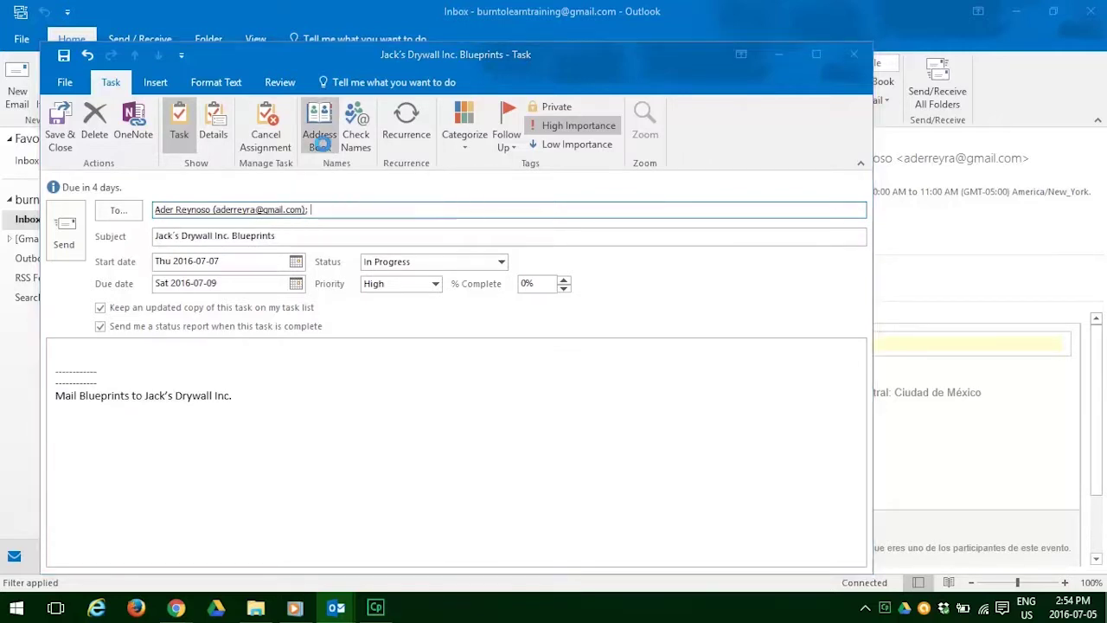
pyautogui.click(262, 257)
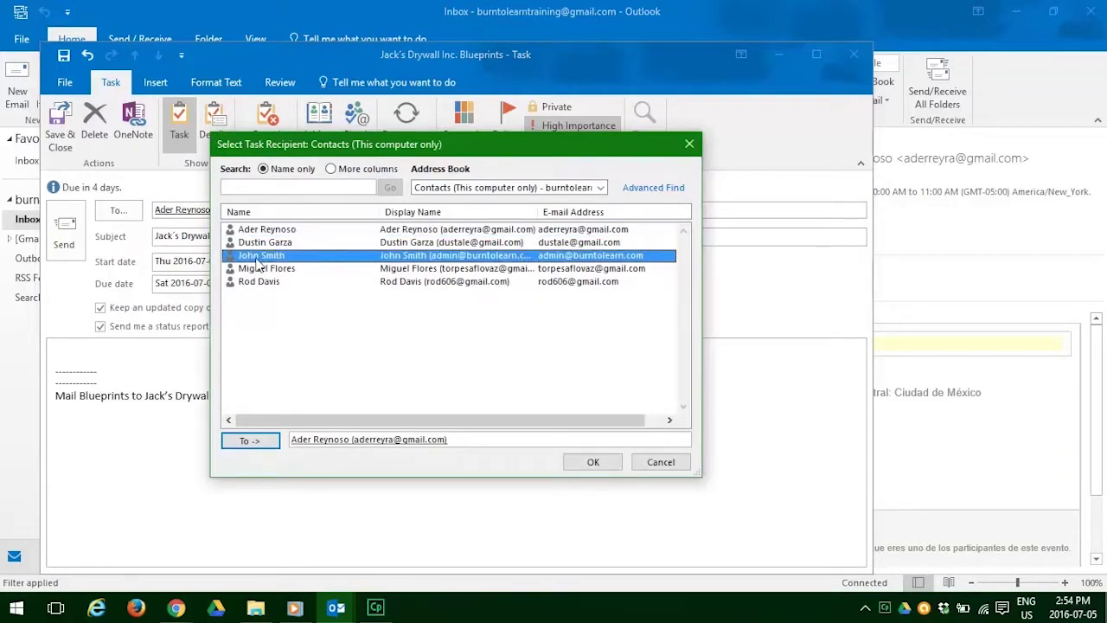
pyautogui.doubleClick(257, 259)
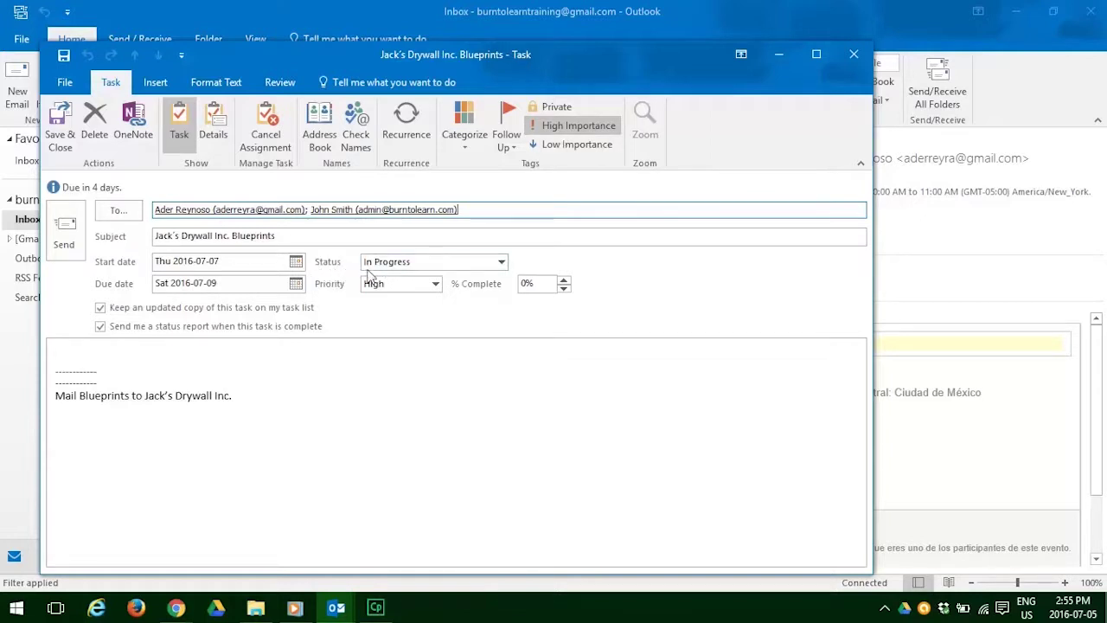
# Add the note "Please make sure you put our logo on the package." above the existing text in the task's body.
pyautogui.click(208, 346)
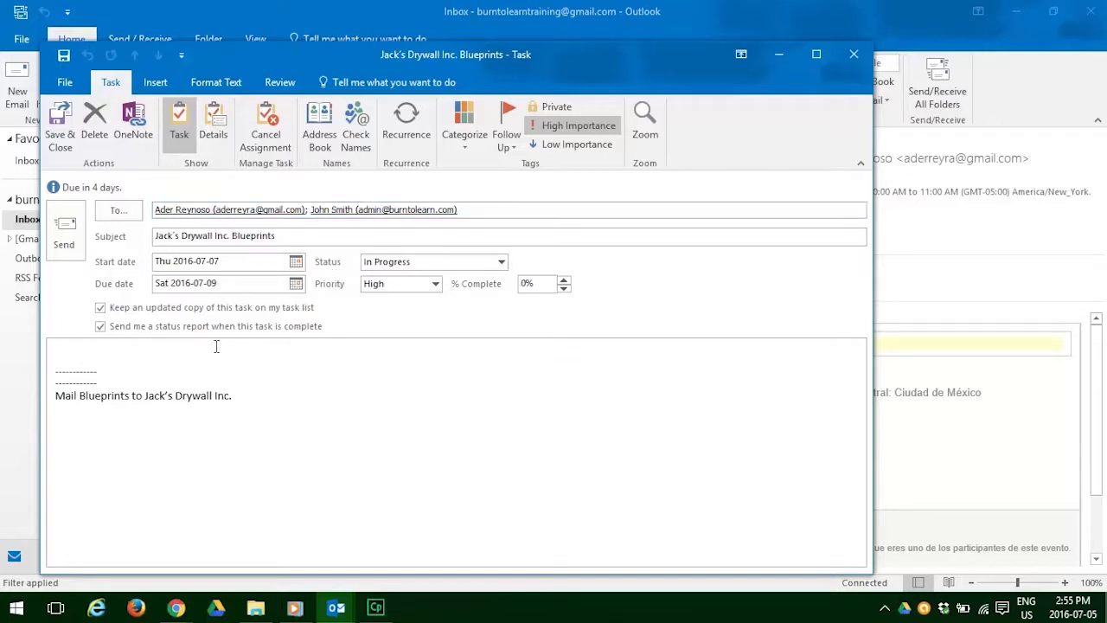
pyautogui.write('Please make sure ')
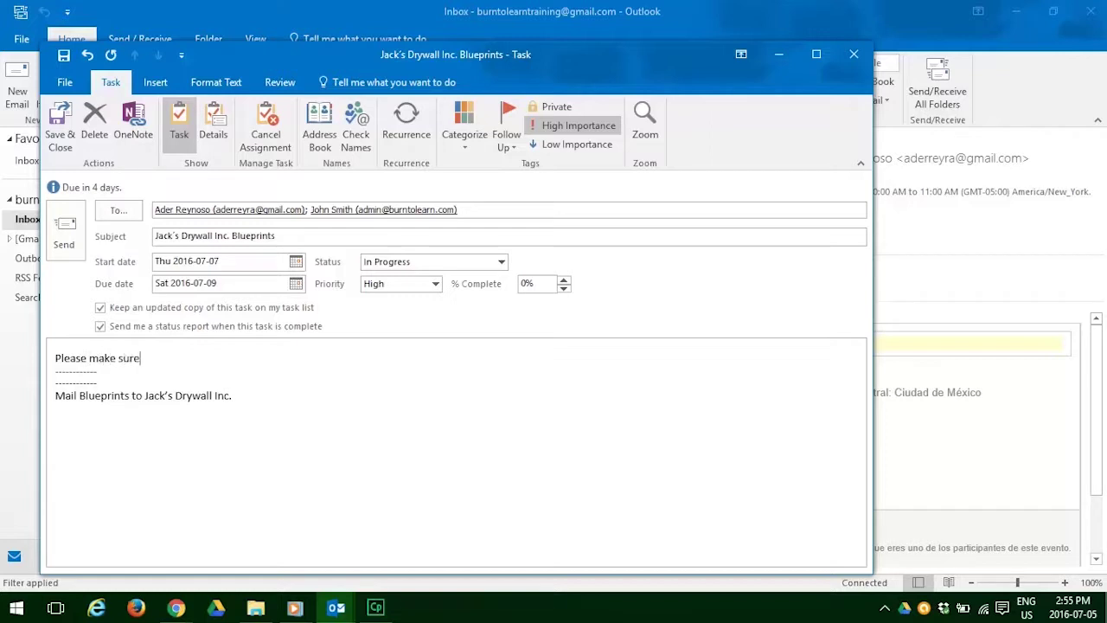
pyautogui.write('you put our logo on the pack')
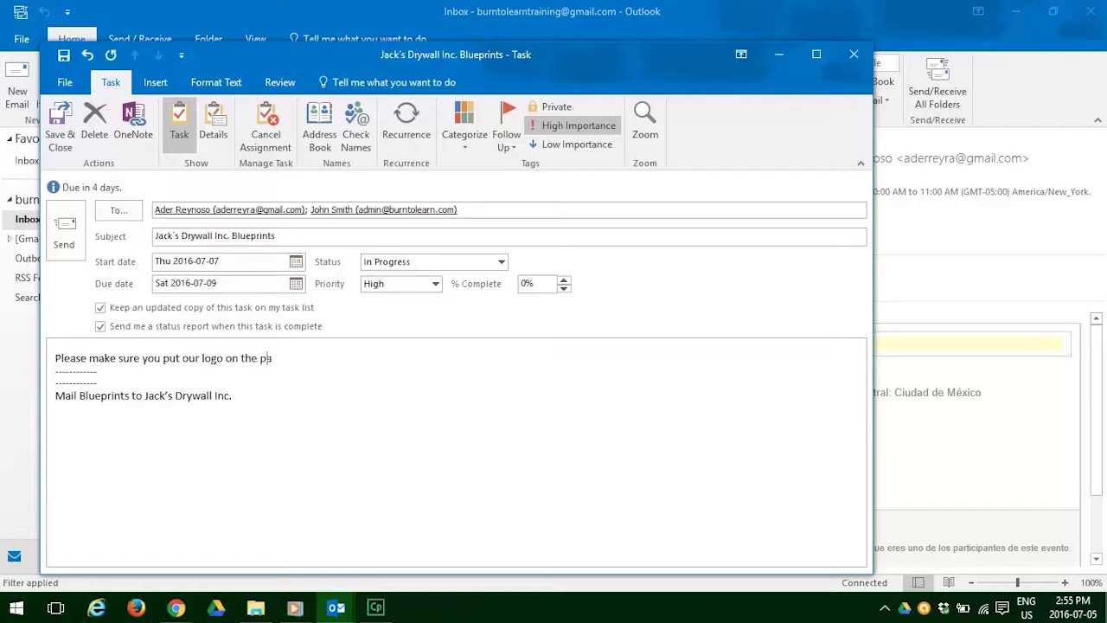
pyautogui.write('age.')
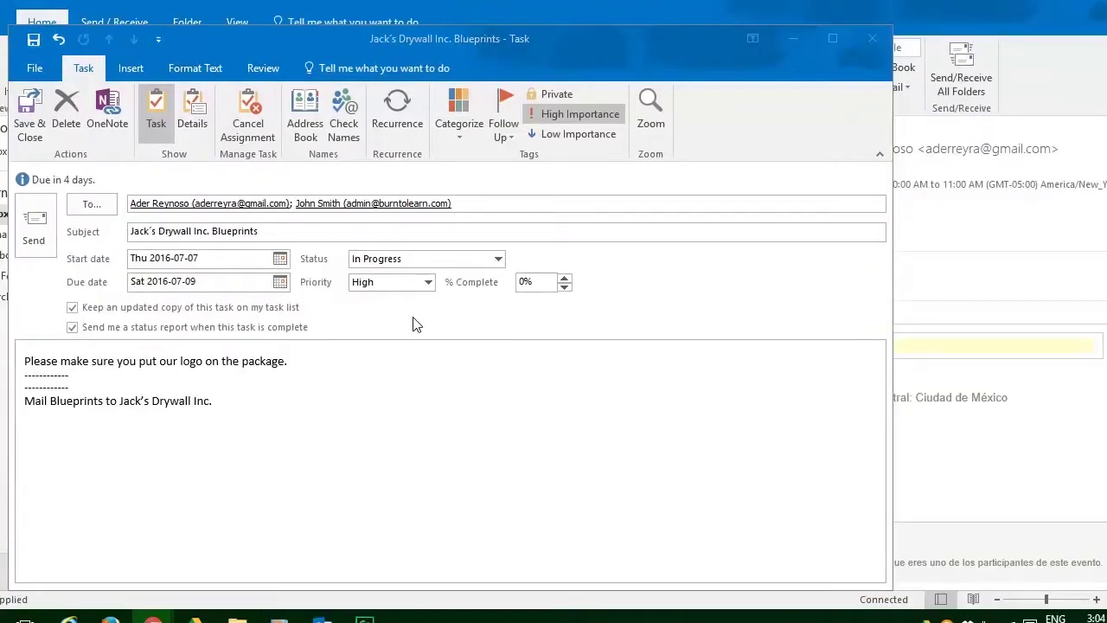
# Make the task recur monthly on day 15 of every 1 month.
pyautogui.click(396, 128)
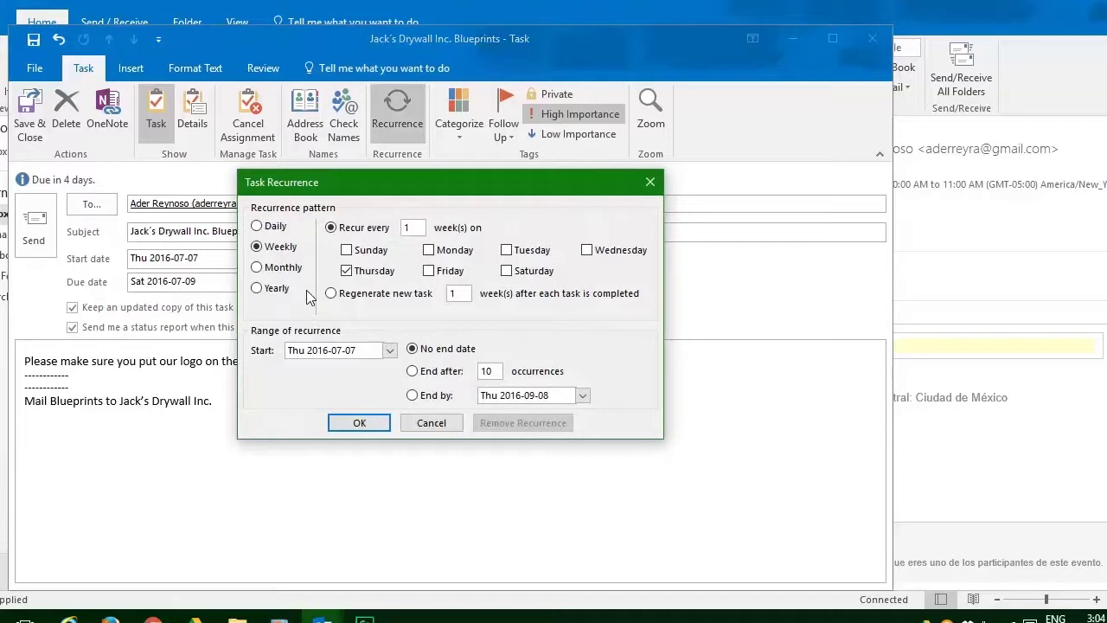
pyautogui.click(257, 267)
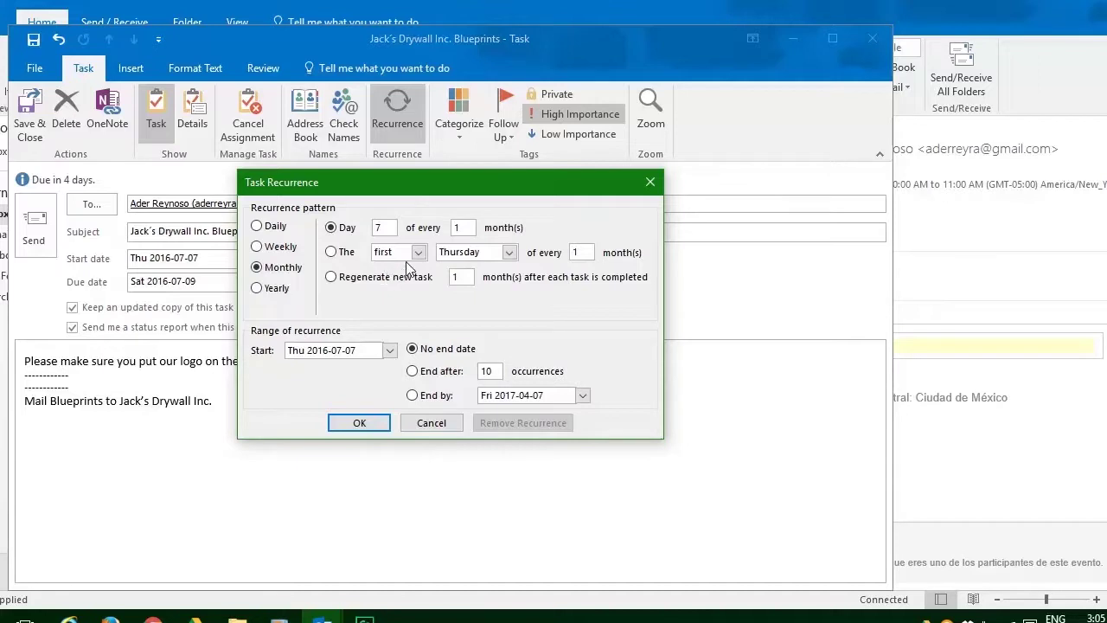
pyautogui.click(390, 227)
pyautogui.press('BackSpace')
# Set the task's recurrence to end after 4 occurrences.
pyautogui.click(422, 374)
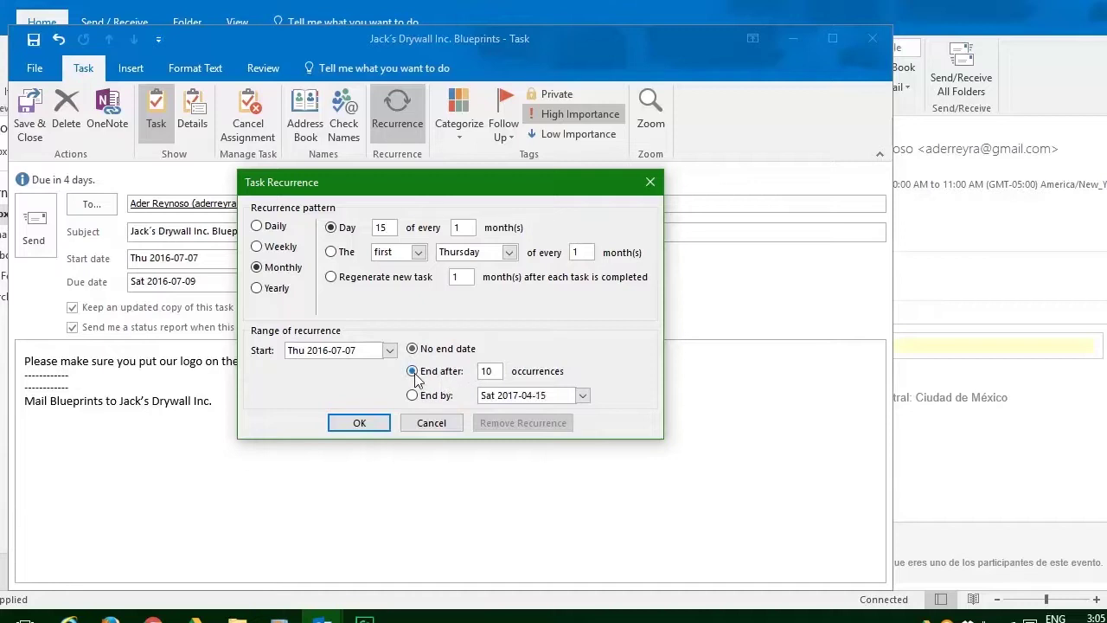
pyautogui.click(500, 371)
pyautogui.press('BackSpace')
pyautogui.press('BackSpace')
pyautogui.write('4')
# Set the recurrence range to start on Thu 2016-07-14 and apply the recurrence settings to the task.
pyautogui.click(390, 349)
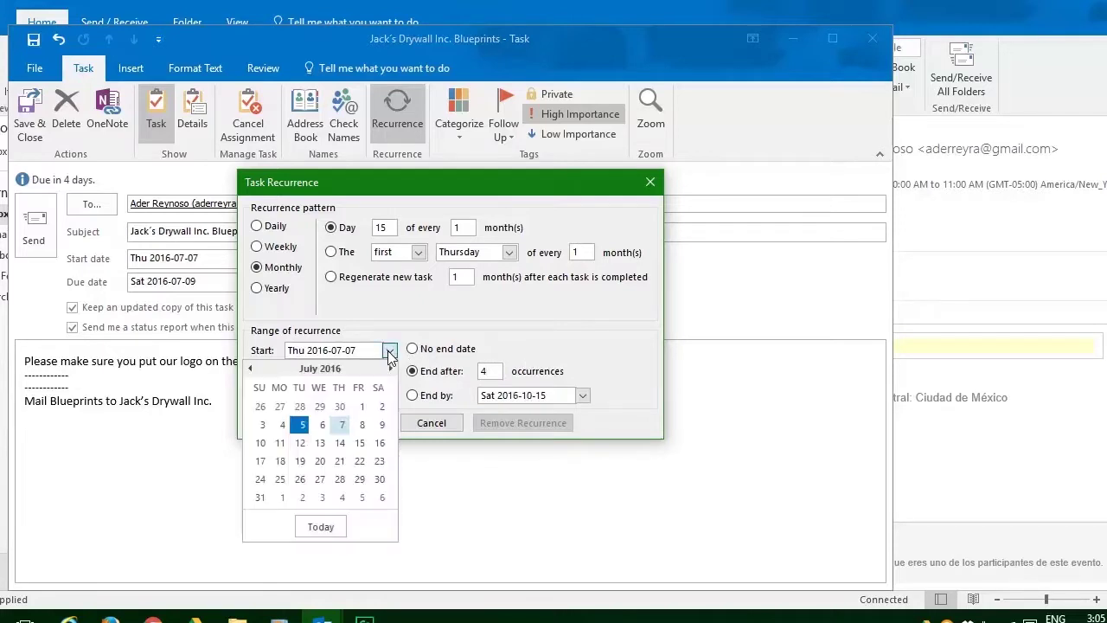
pyautogui.click(340, 442)
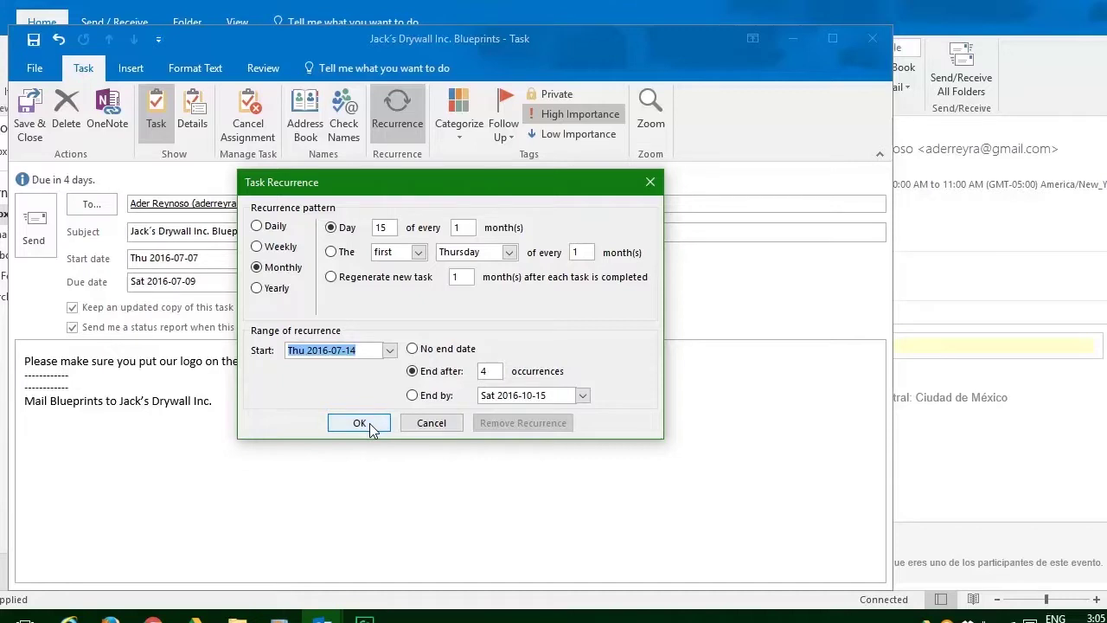
pyautogui.click(360, 423)
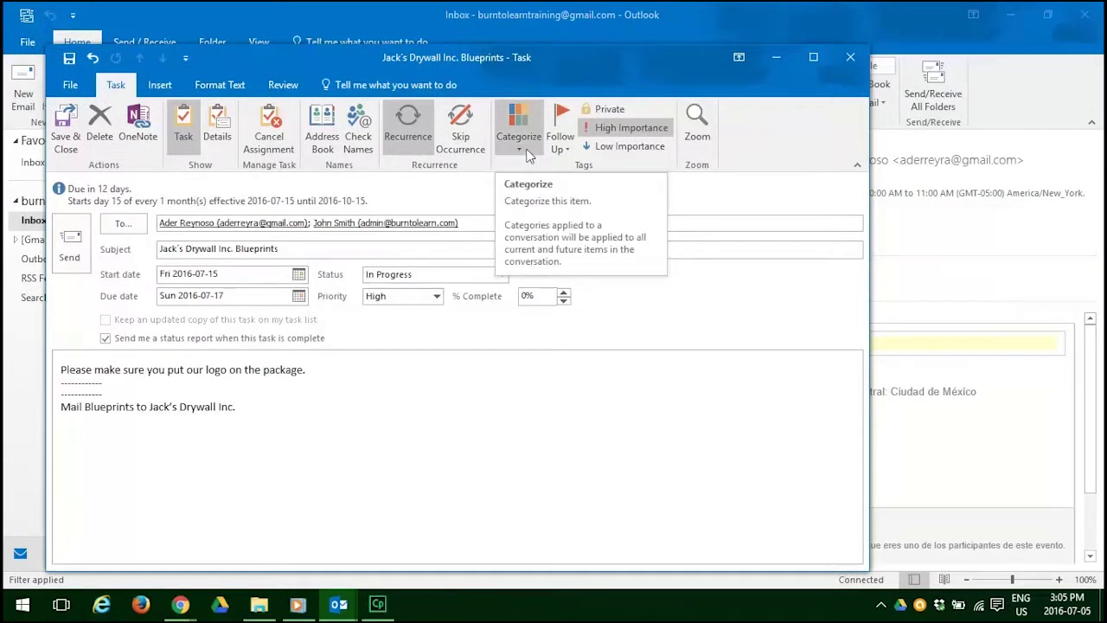
# Assign the Red Category to the blueprints task, keeping the category's name.
pyautogui.click(526, 149)
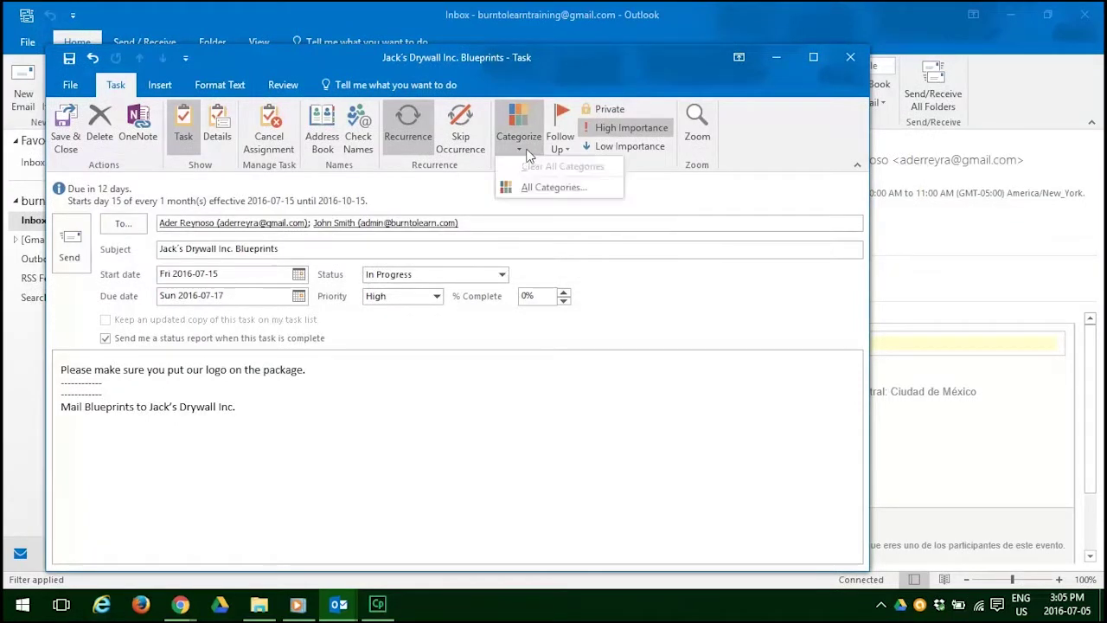
pyautogui.click(553, 188)
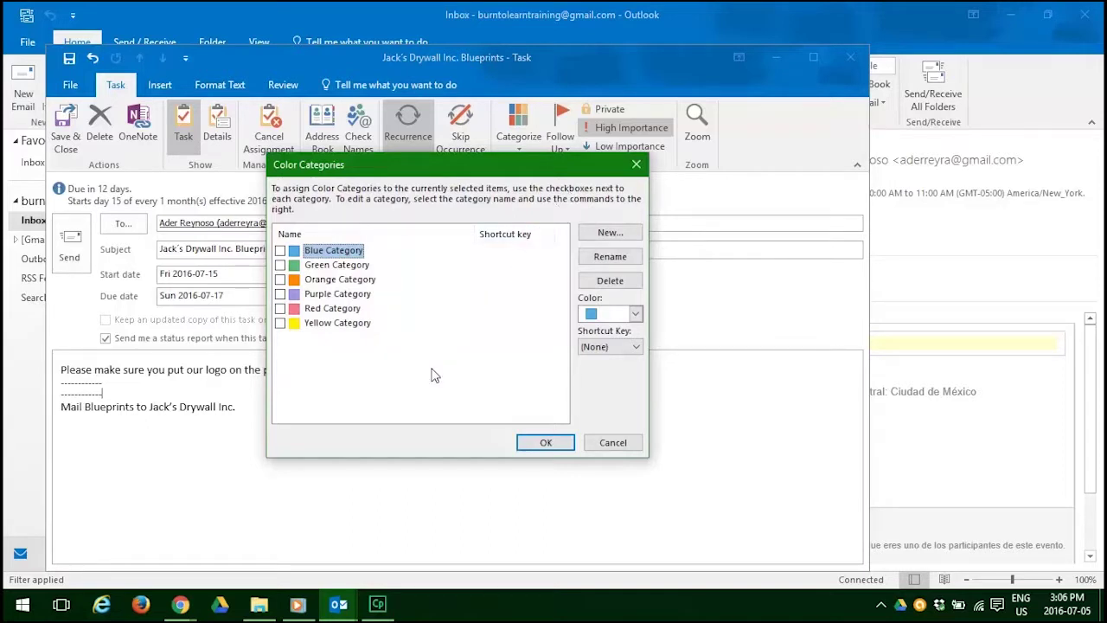
pyautogui.click(280, 309)
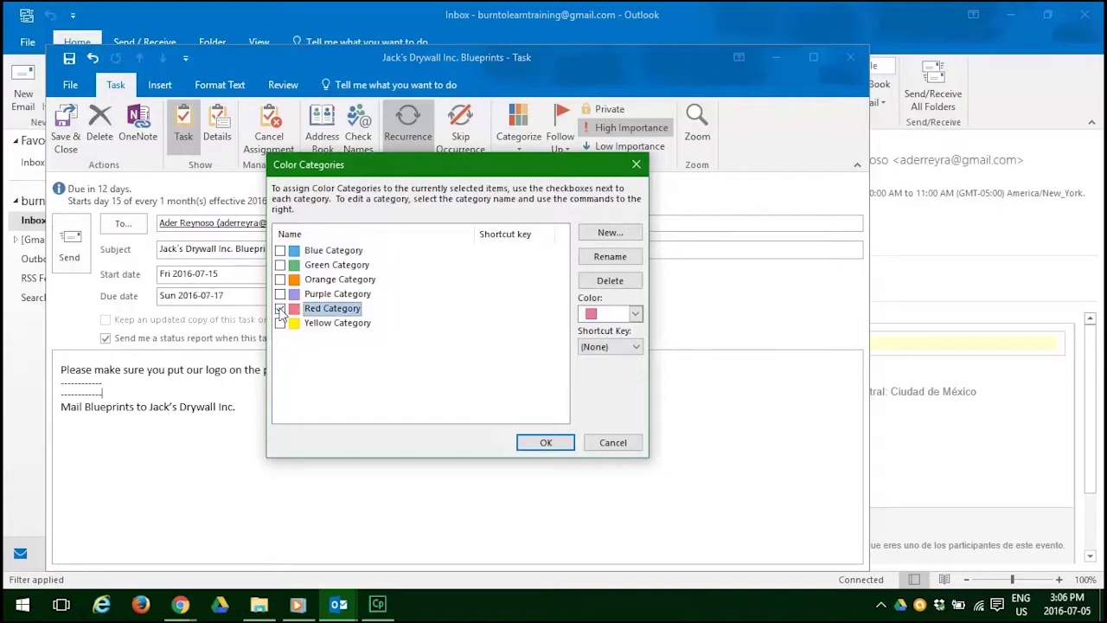
pyautogui.click(545, 444)
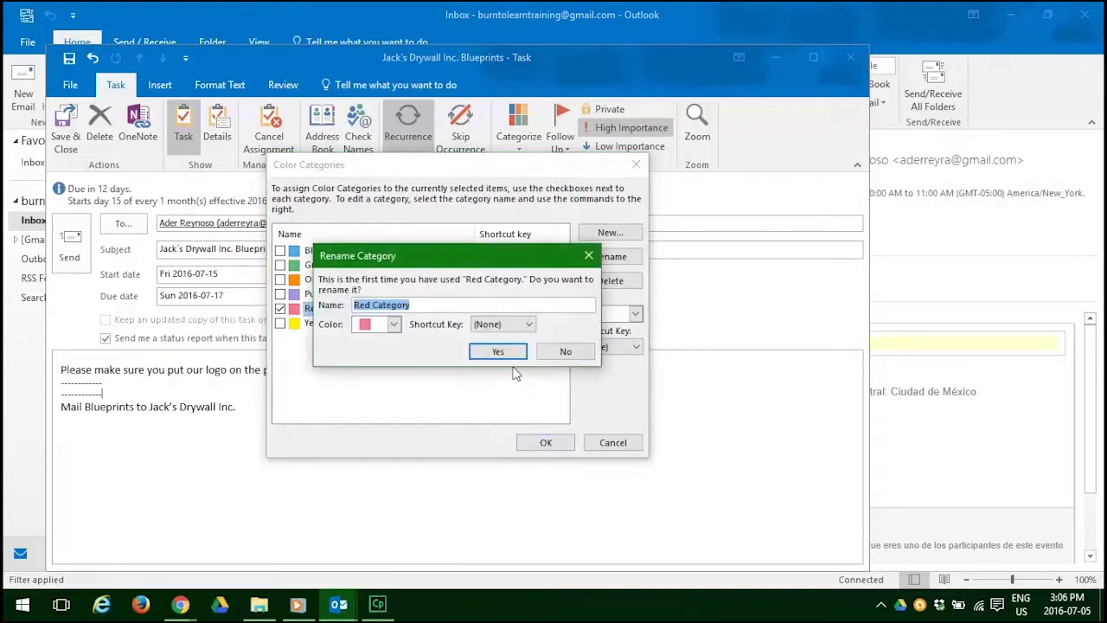
pyautogui.click(508, 357)
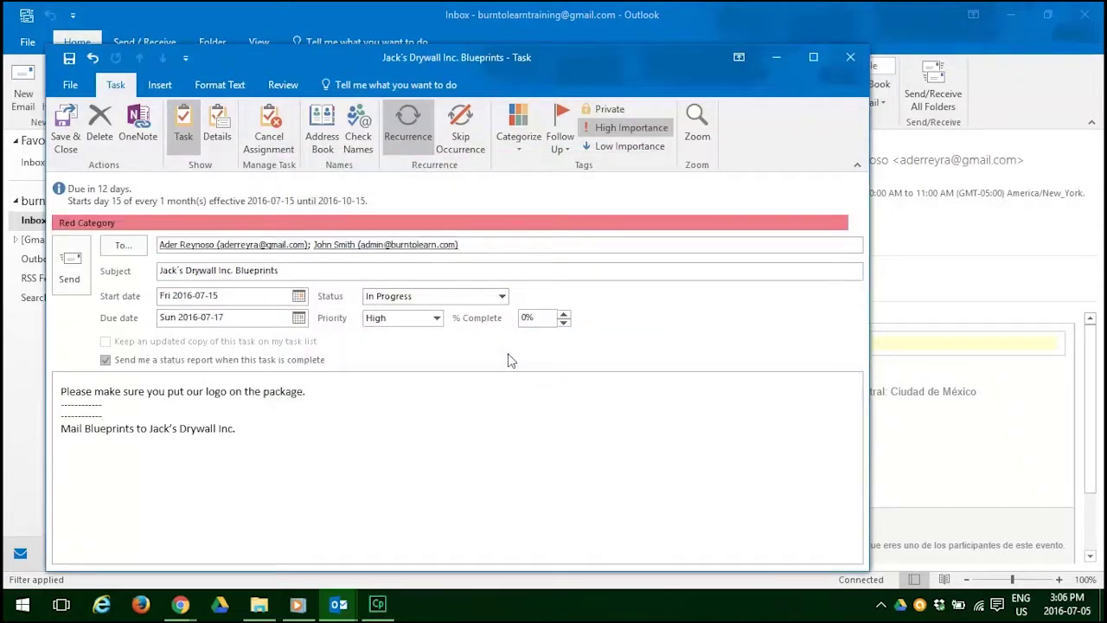
# Set the task's follow-up reminder to July 17, 2016 at 8:00 AM.
pyautogui.click(565, 147)
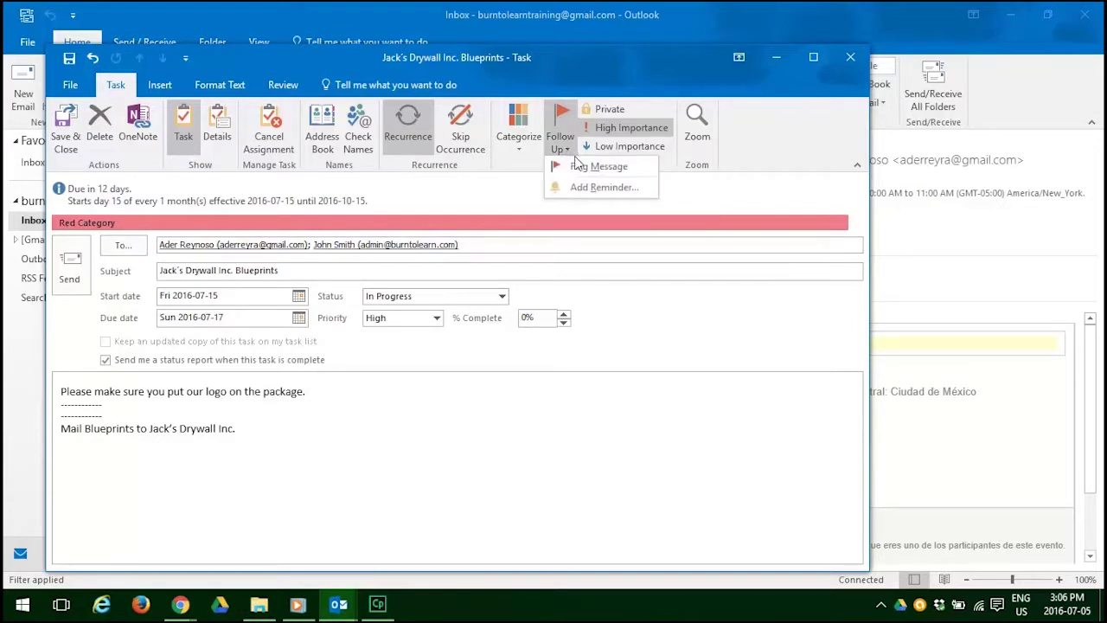
pyautogui.click(634, 188)
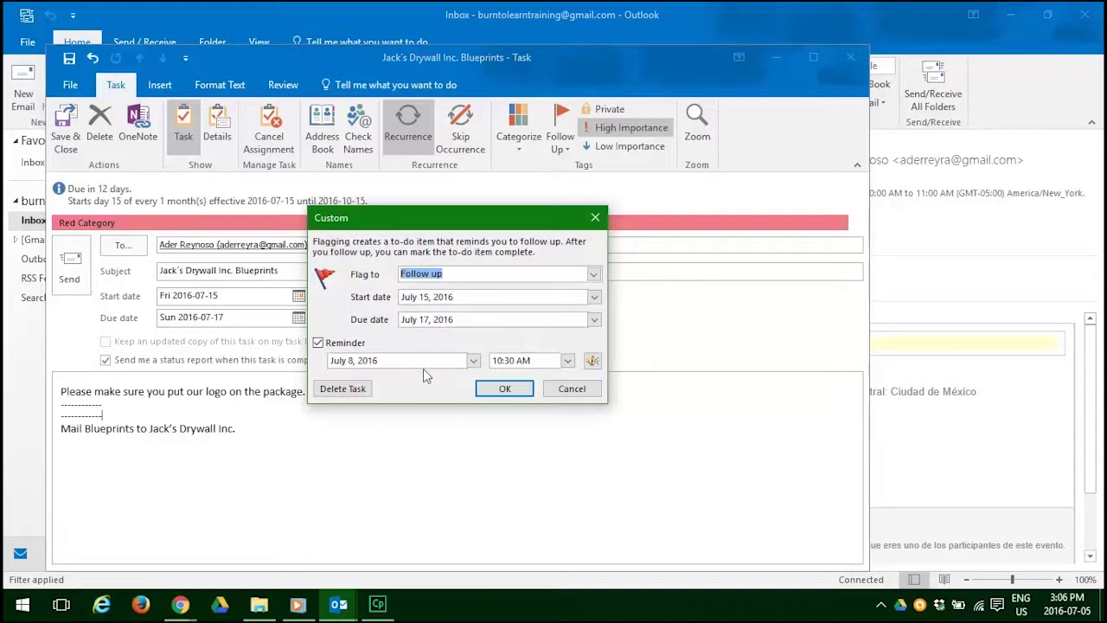
pyautogui.click(474, 361)
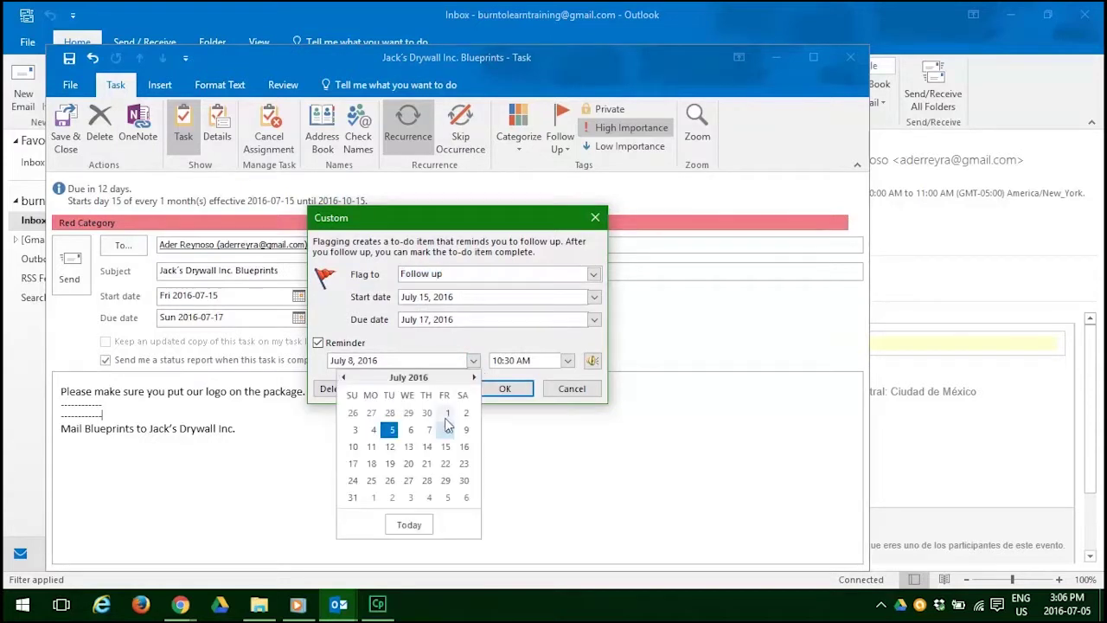
pyautogui.click(356, 462)
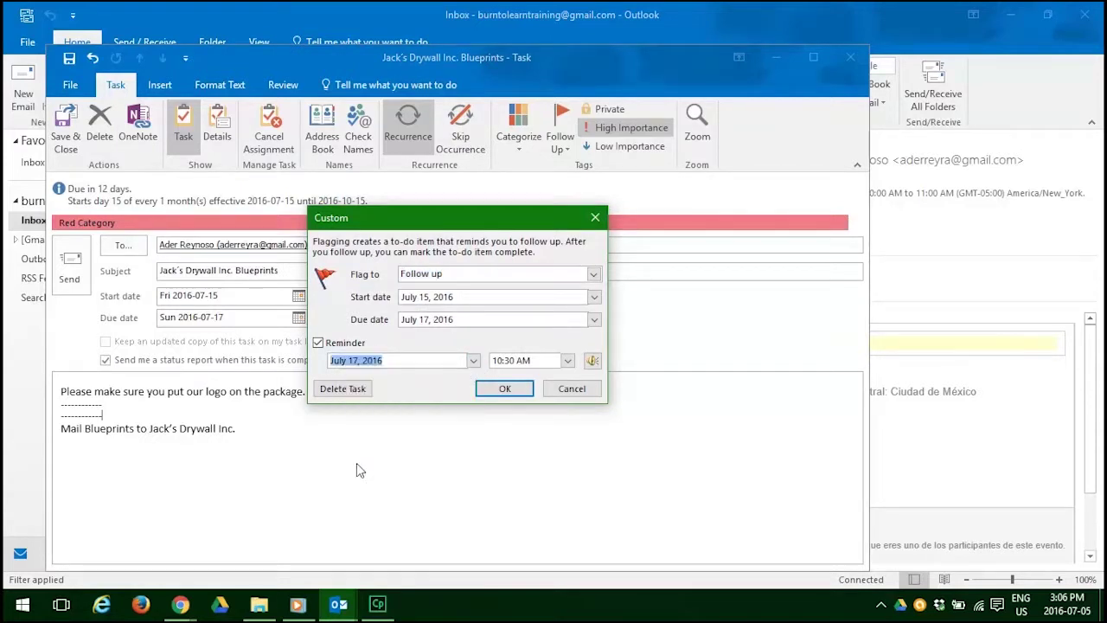
pyautogui.click(567, 361)
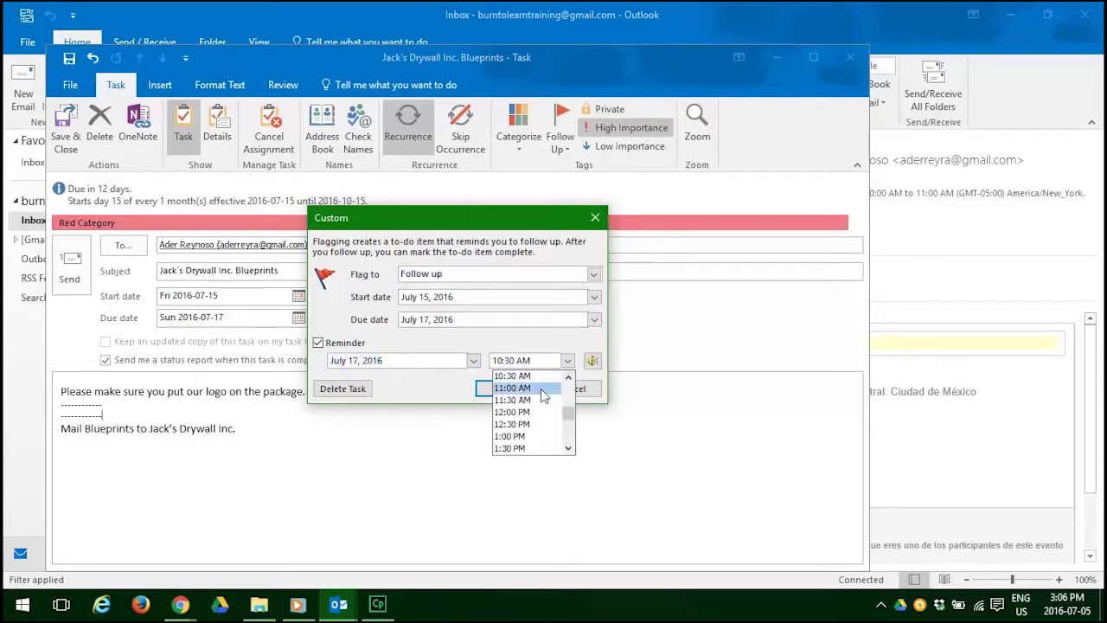
pyautogui.click(568, 377)
pyautogui.click(568, 378)
pyautogui.click(568, 378)
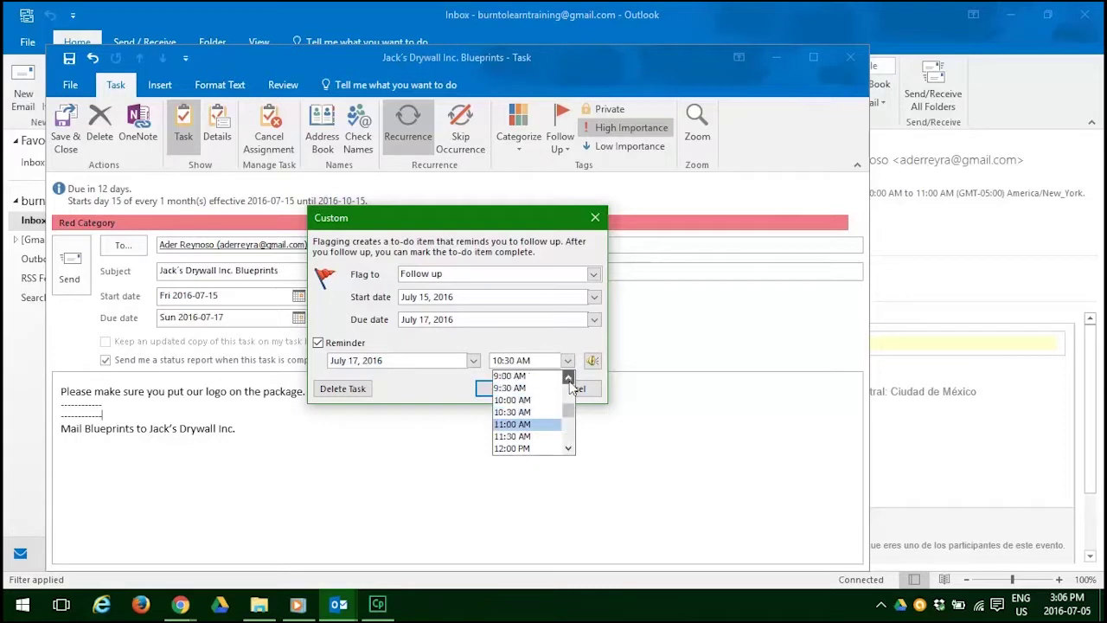
pyautogui.click(568, 377)
pyautogui.click(568, 379)
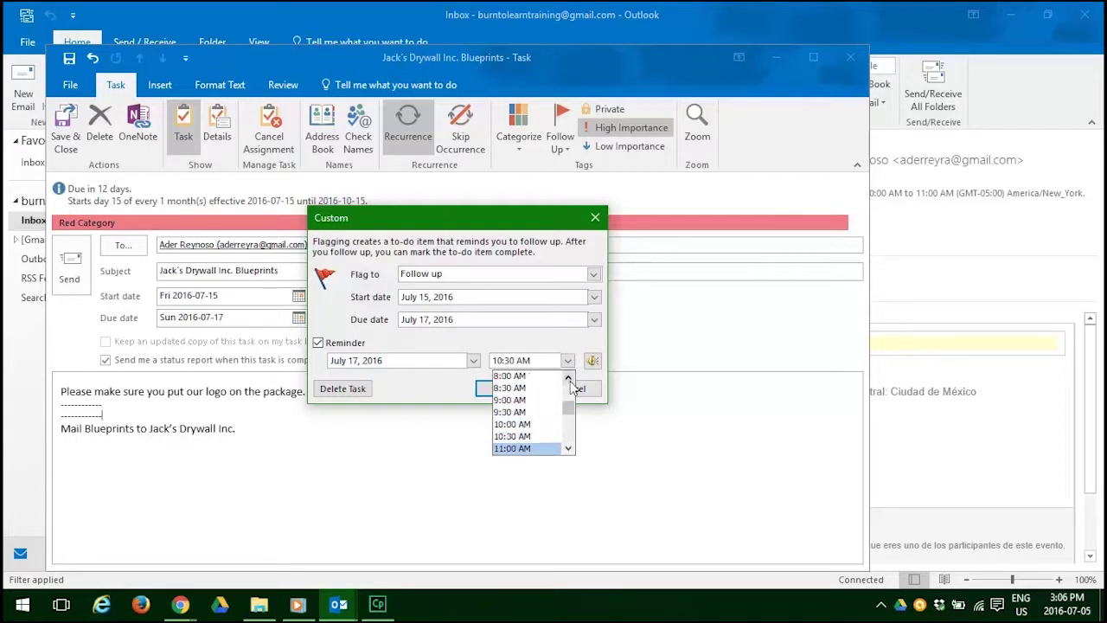
pyautogui.click(517, 376)
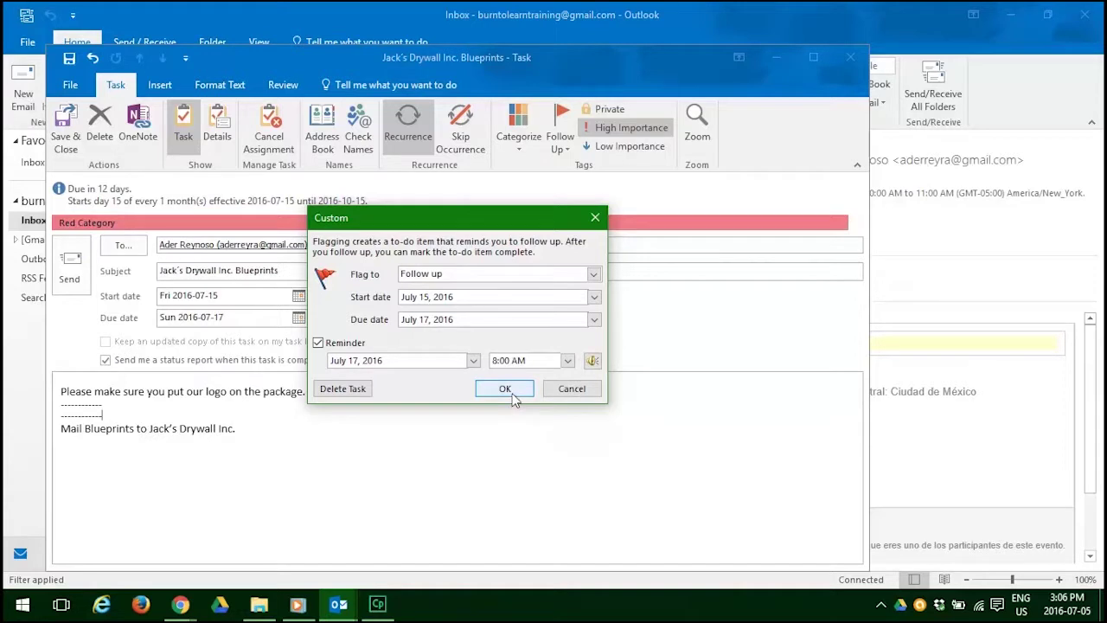
pyautogui.click(512, 393)
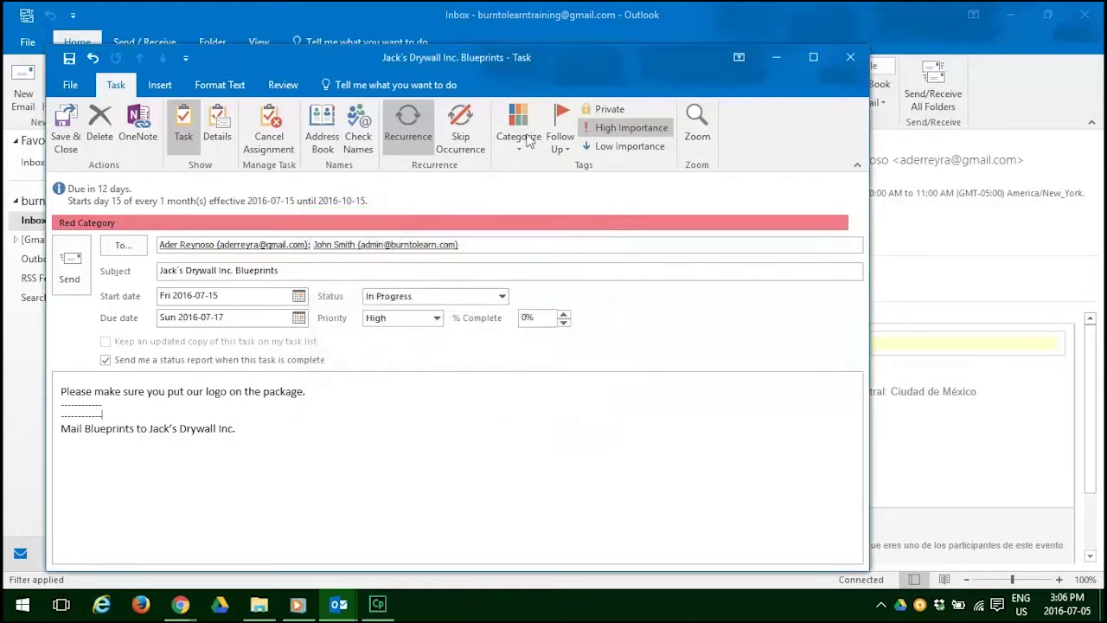
# Change the follow-up reminder time of the task to 8:30 AM.
pyautogui.click(560, 145)
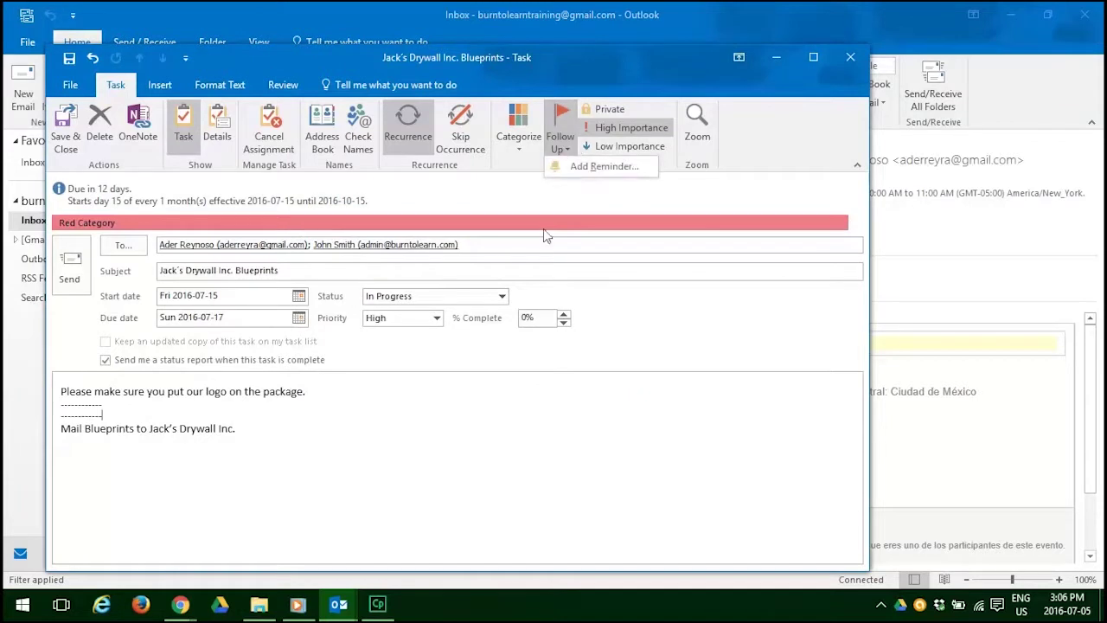
pyautogui.click(574, 166)
pyautogui.click(567, 360)
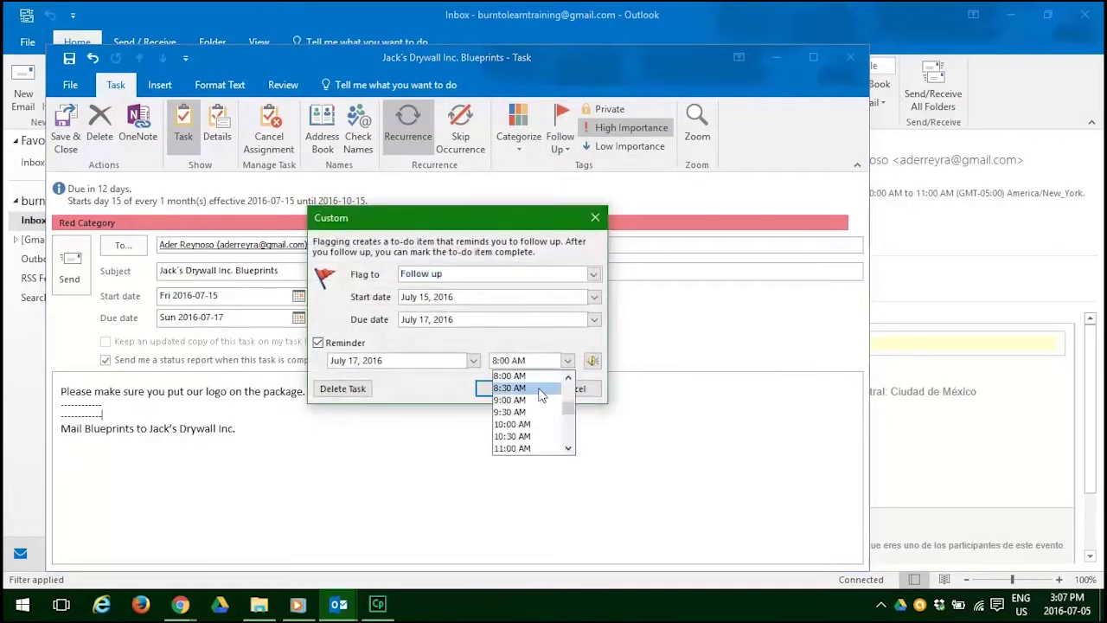
pyautogui.click(517, 384)
pyautogui.click(509, 389)
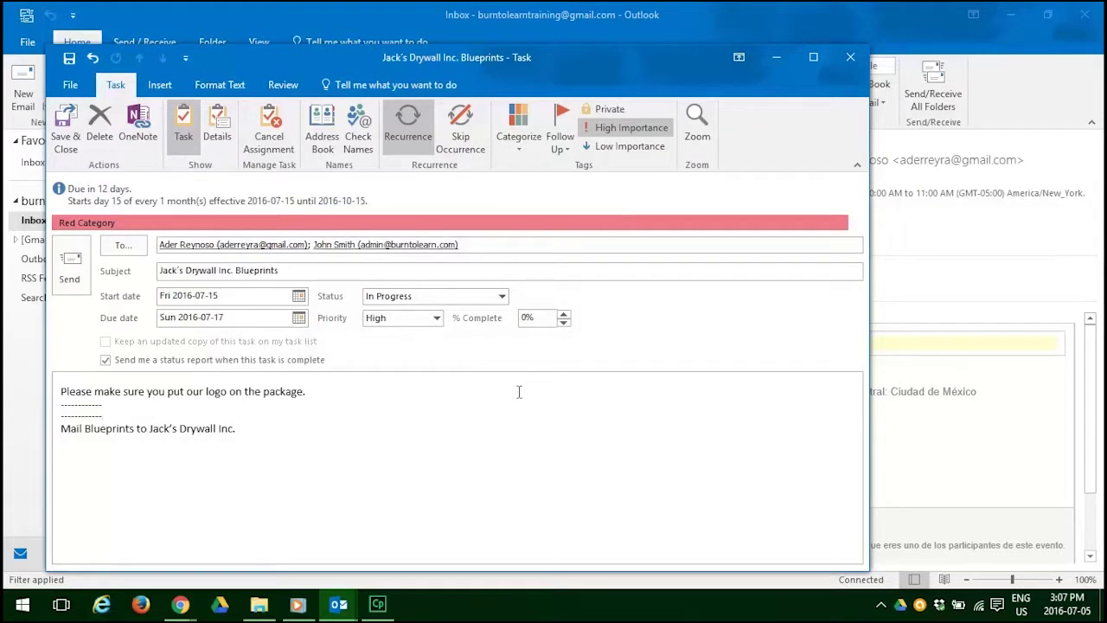
# Save and close the blueprints task, and open the To-Do List in Tasks.
pyautogui.click(66, 143)
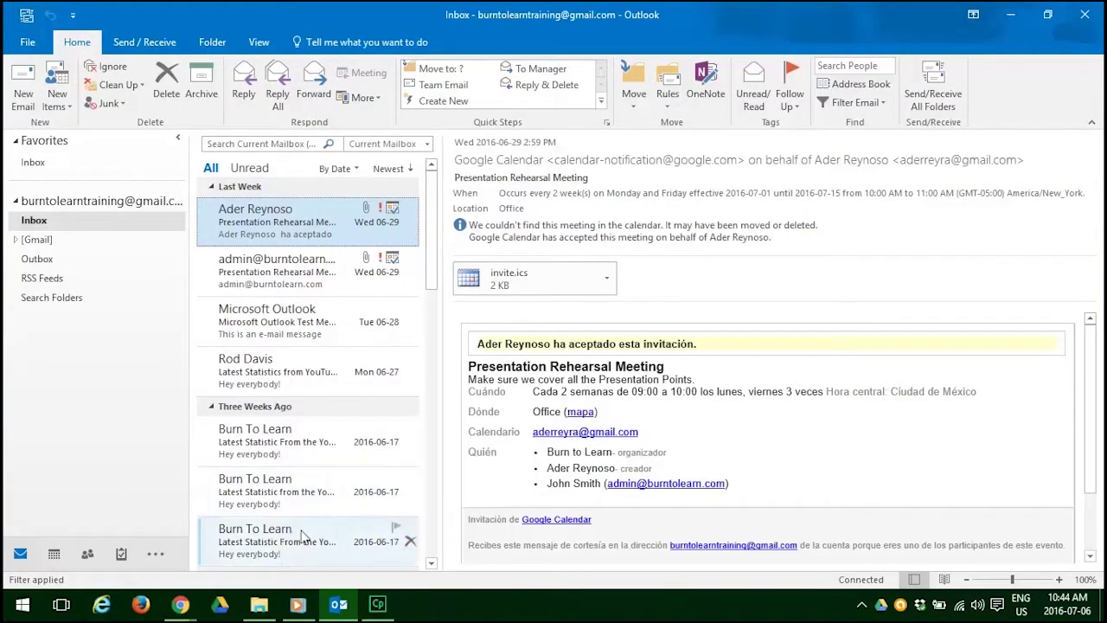
pyautogui.moveTo(125, 559)
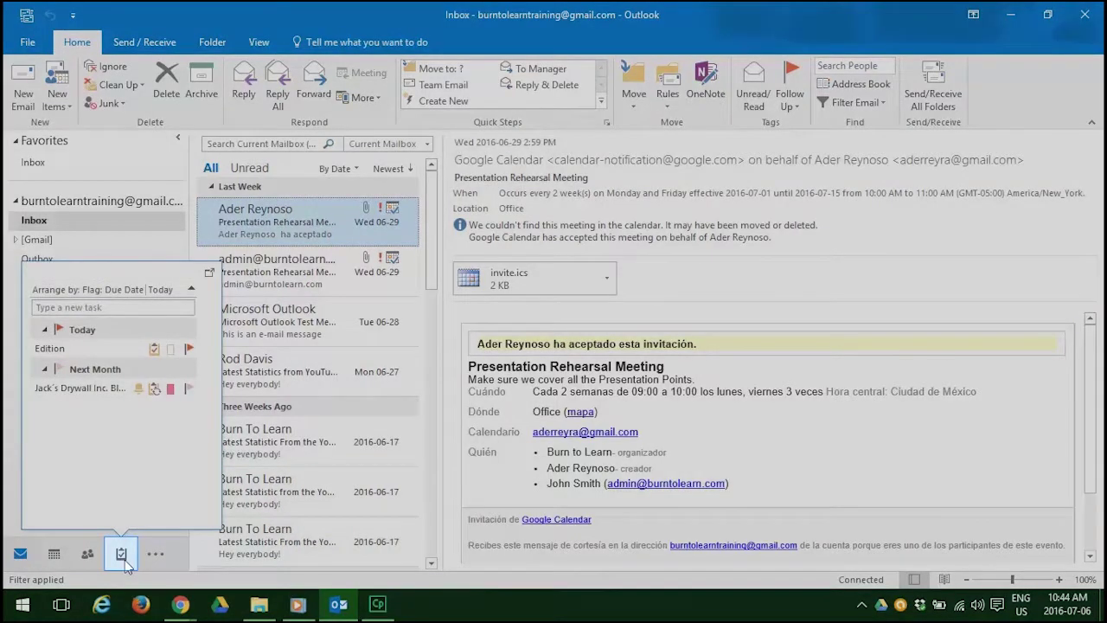
pyautogui.click(121, 554)
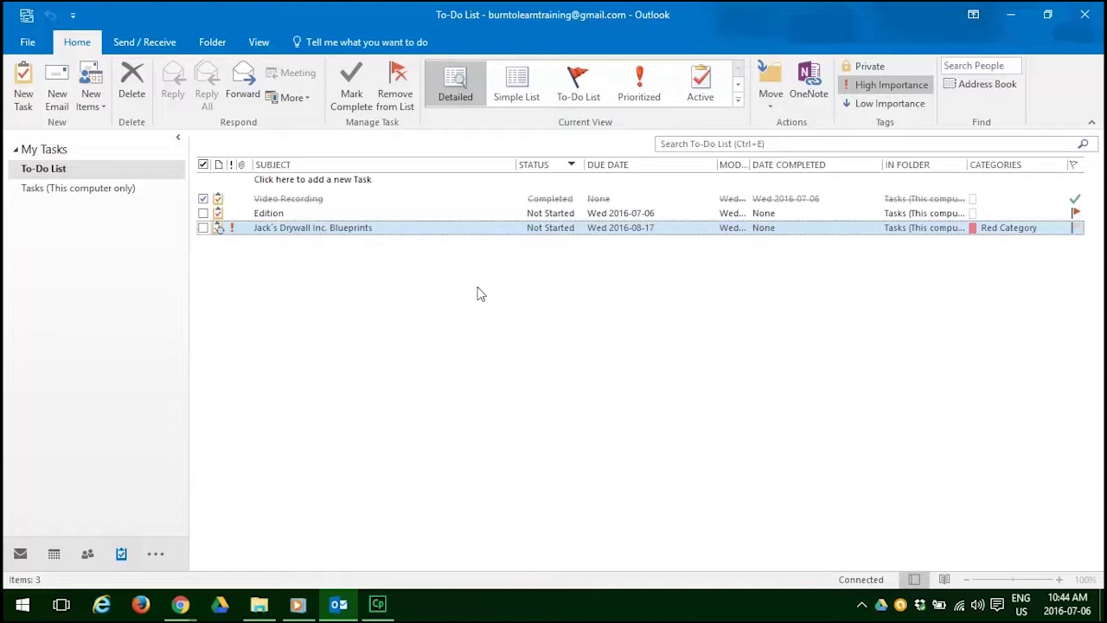
# Compare the tasks in the Simple List, Detailed, To-Do List, Prioritized and Active views, ending in the Detailed view.
pyautogui.click(516, 99)
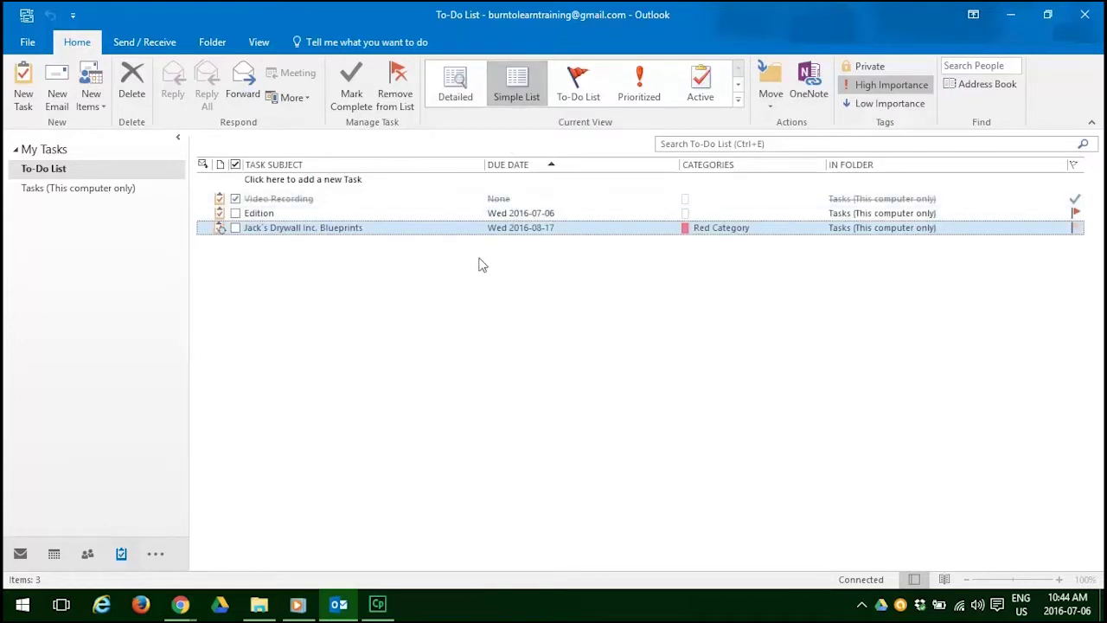
pyautogui.click(457, 97)
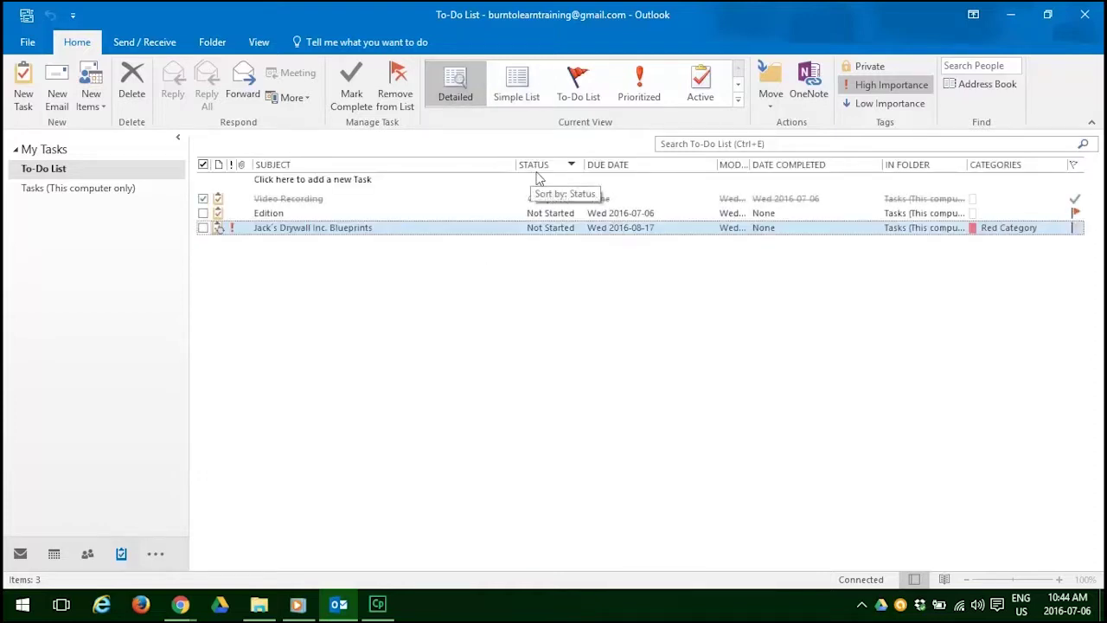
pyautogui.click(516, 97)
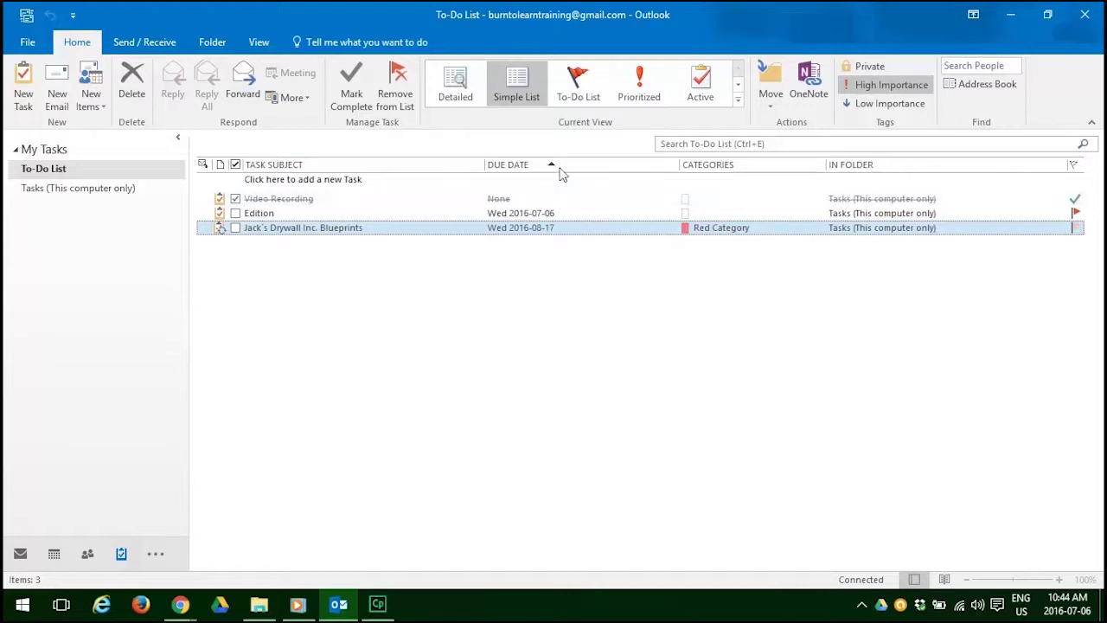
pyautogui.click(578, 96)
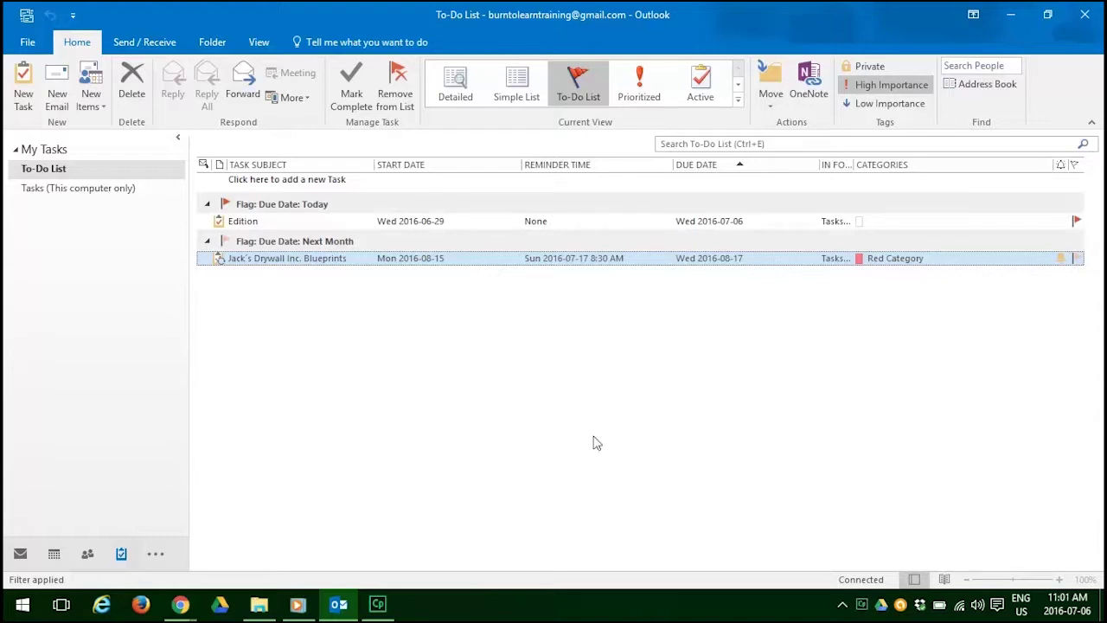
pyautogui.click(644, 95)
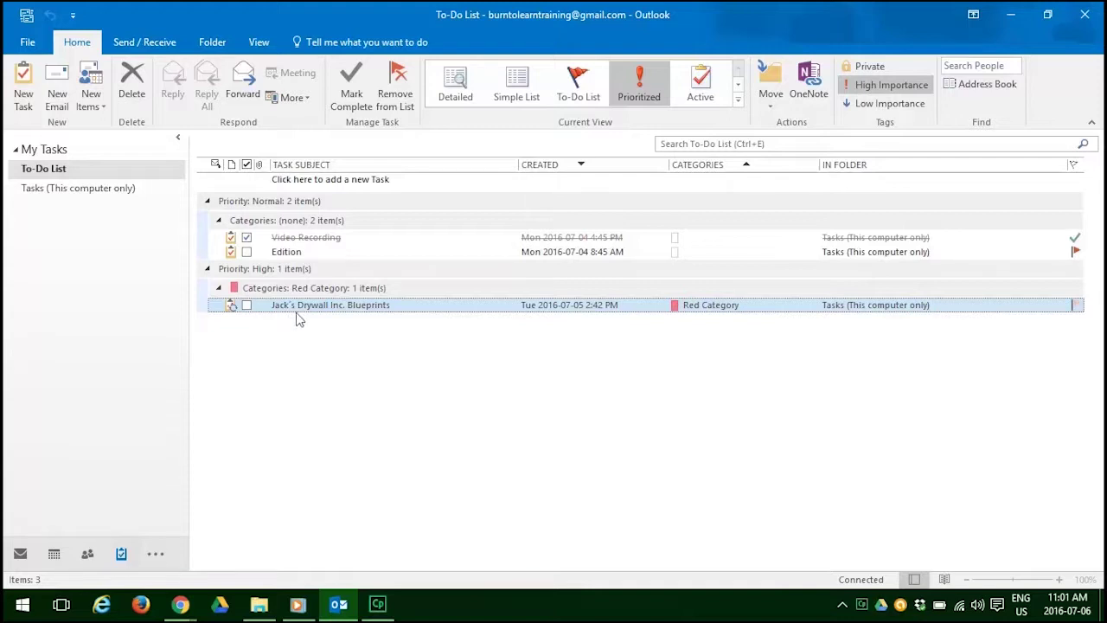
pyautogui.click(700, 93)
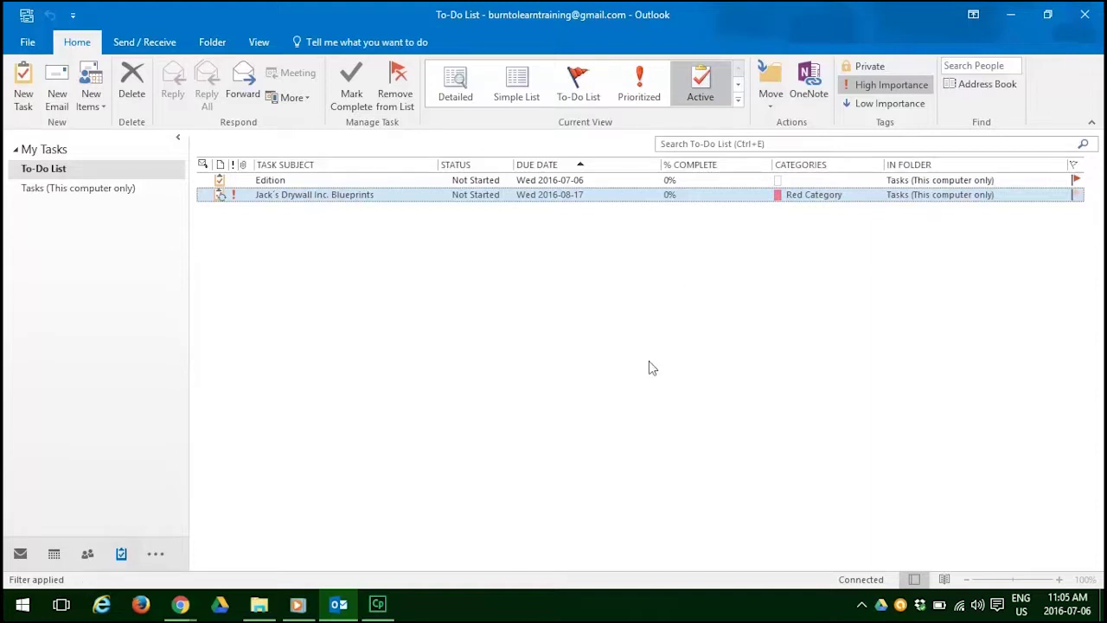
pyautogui.click(456, 91)
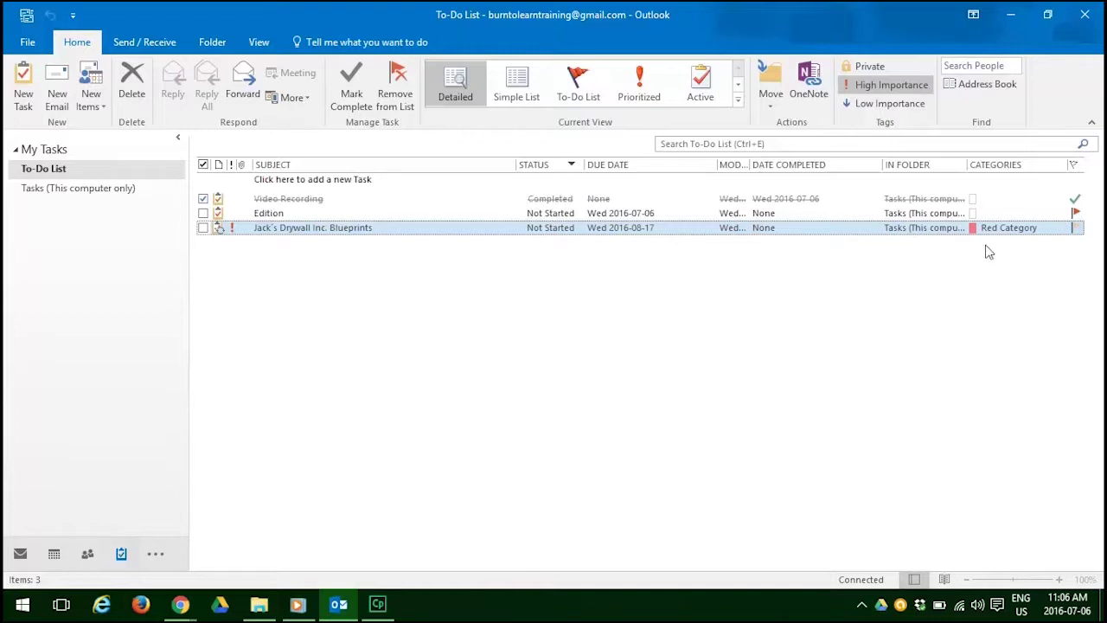
# Mark the Edition task complete, and set the Video Recording task to incomplete and back to complete.
pyautogui.click(1075, 214)
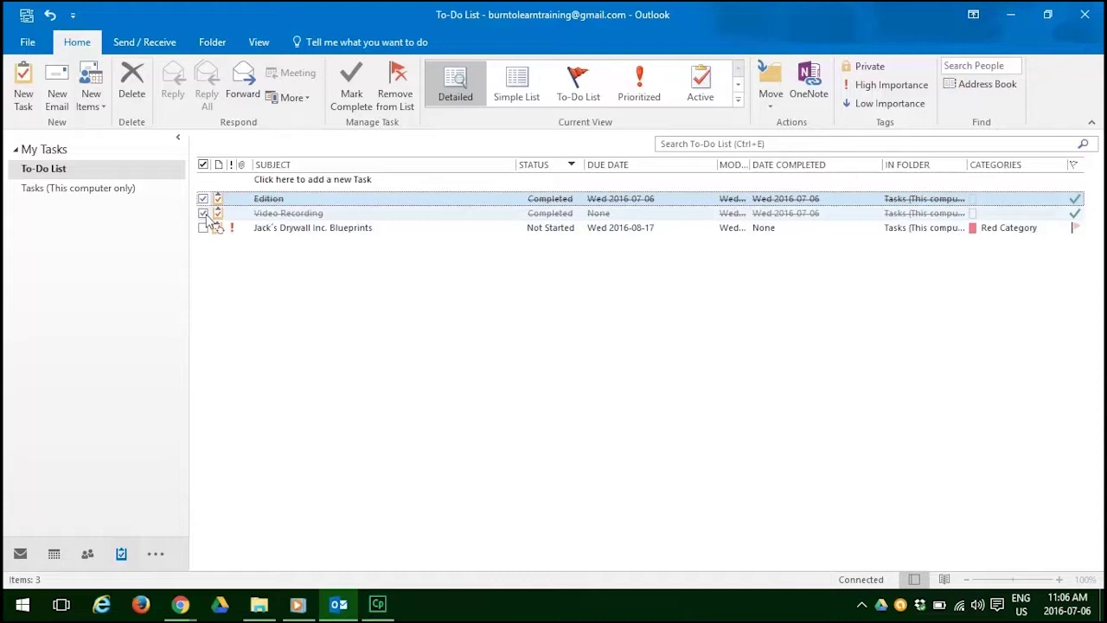
pyautogui.click(1074, 214)
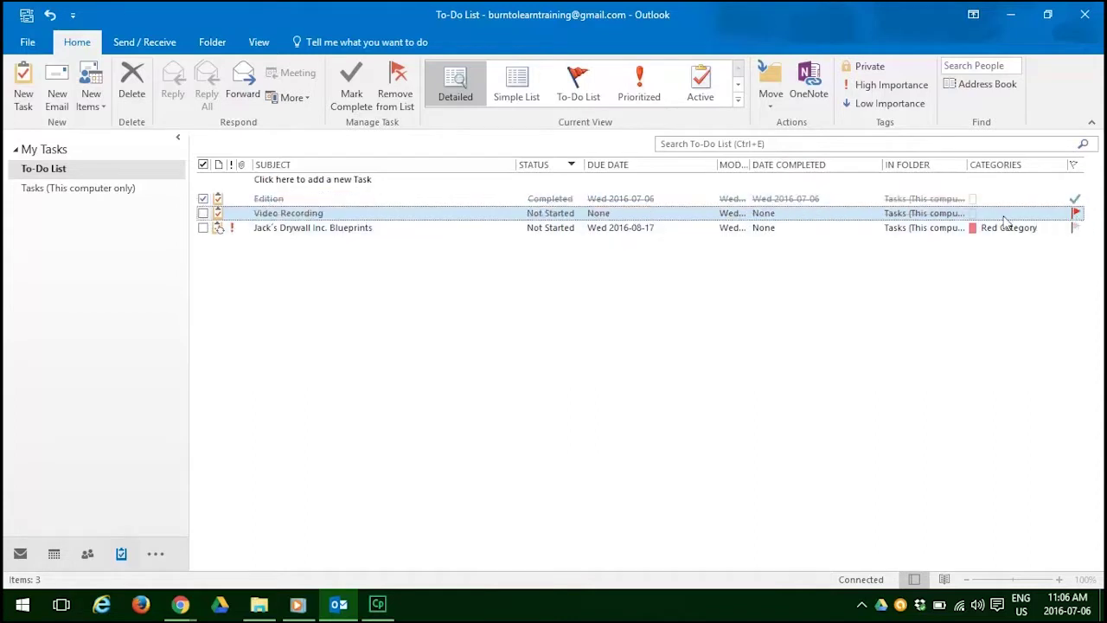
pyautogui.click(364, 110)
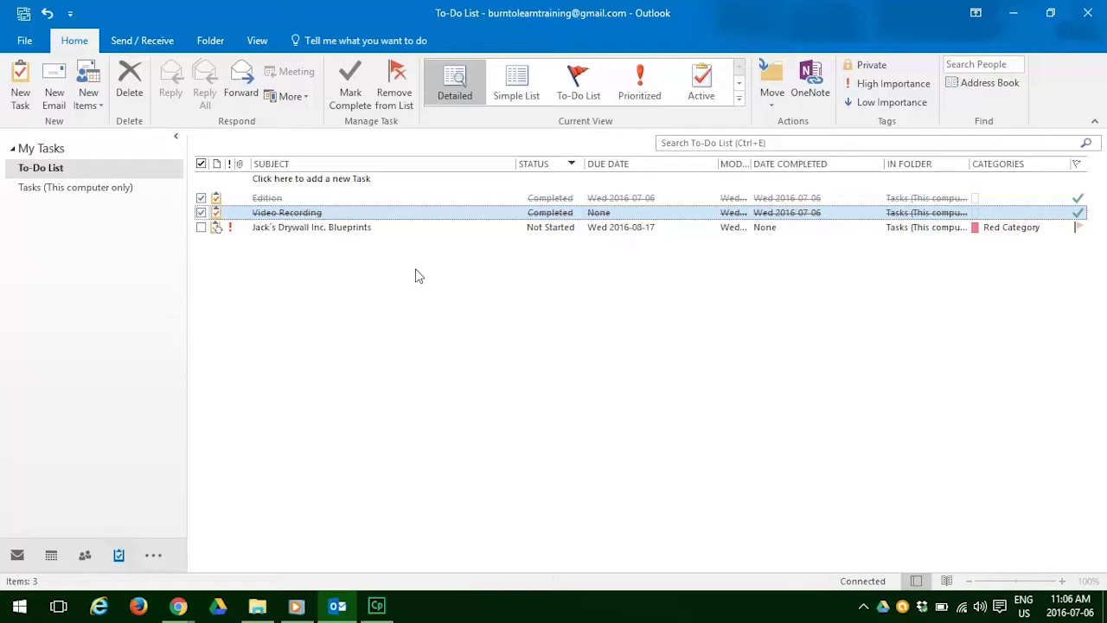
# Remove the completed Edition task from the list.
pyautogui.click(261, 199)
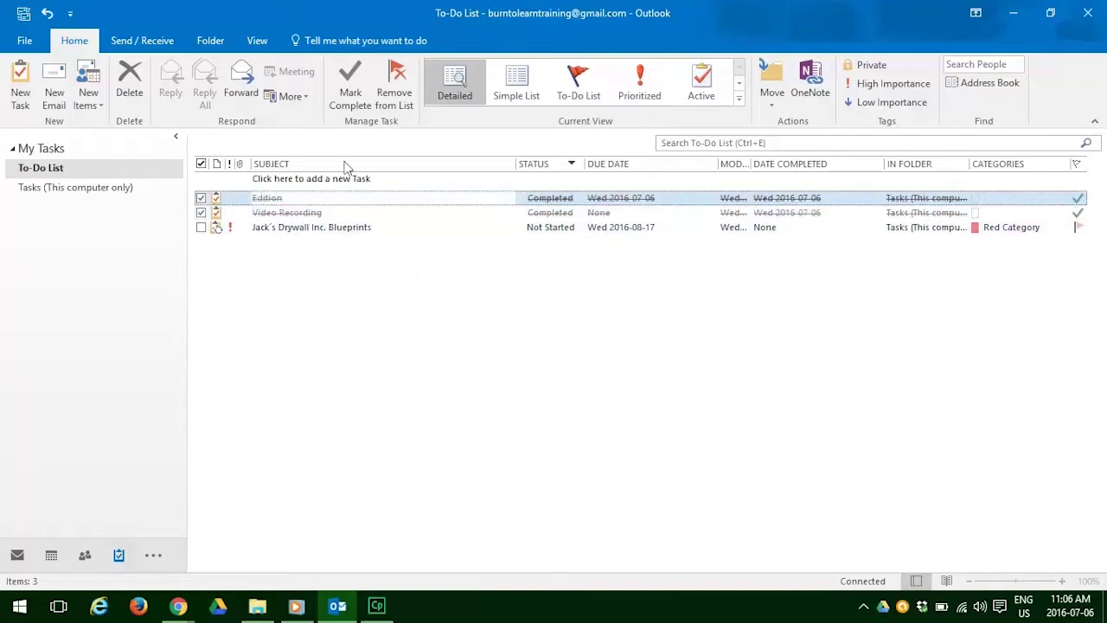
pyautogui.click(400, 105)
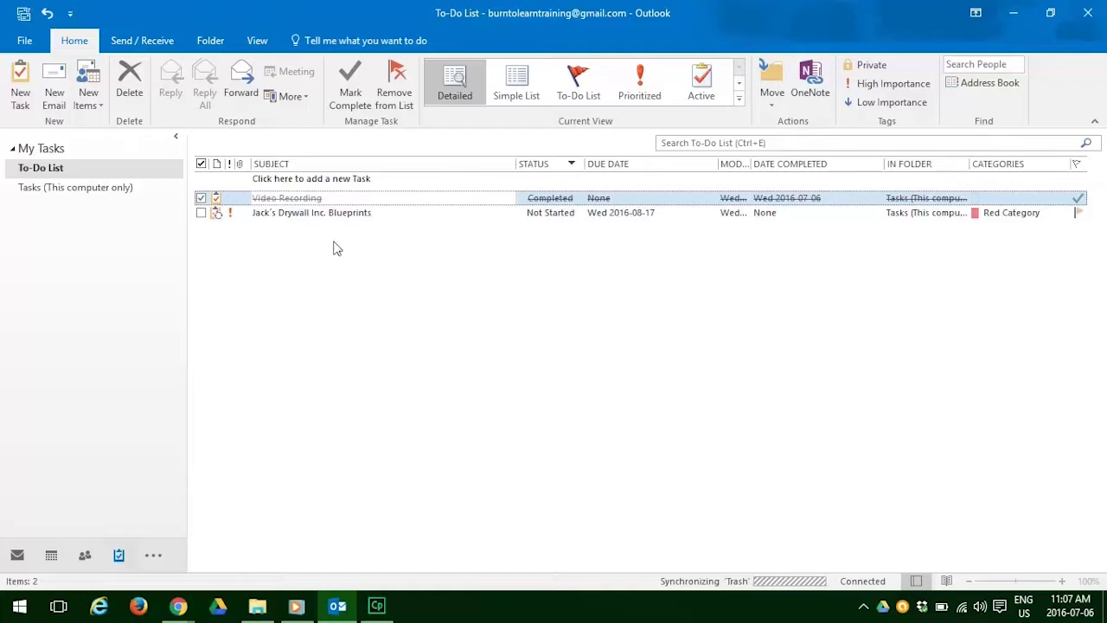
# Try to delete the completed Video Recording task from the To-Do List.
pyautogui.click(268, 198)
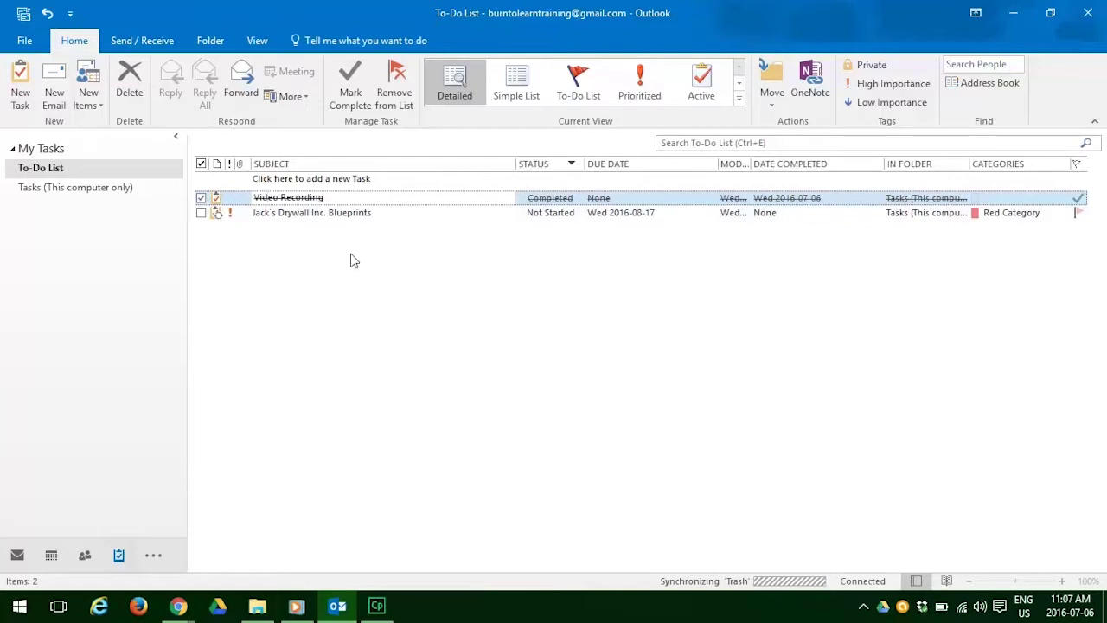
pyautogui.press('Delete')
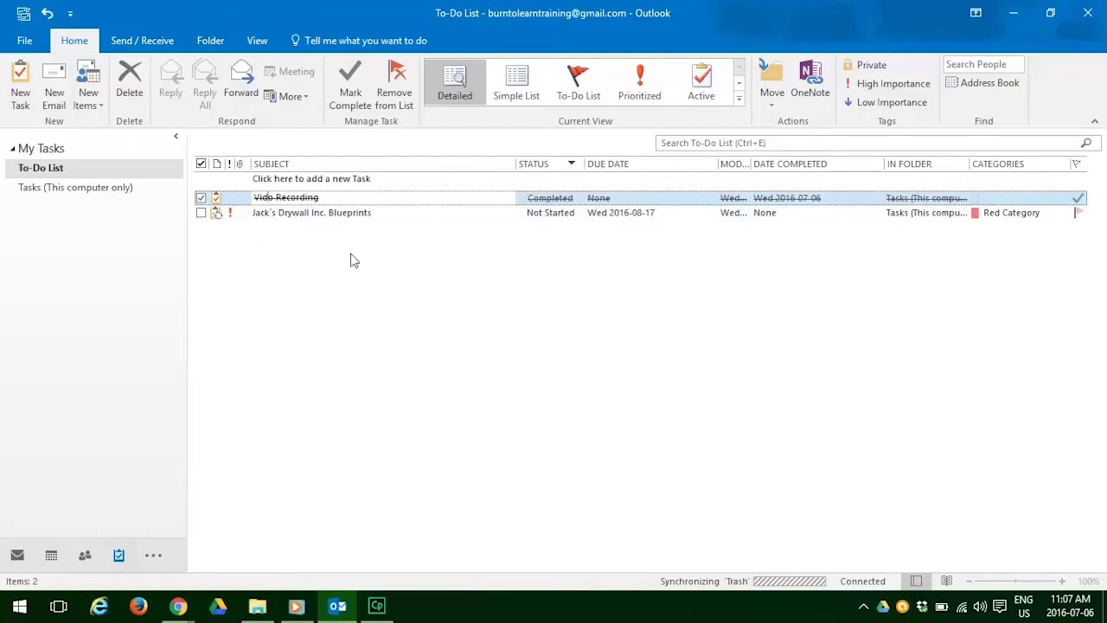
pyautogui.press('Return')
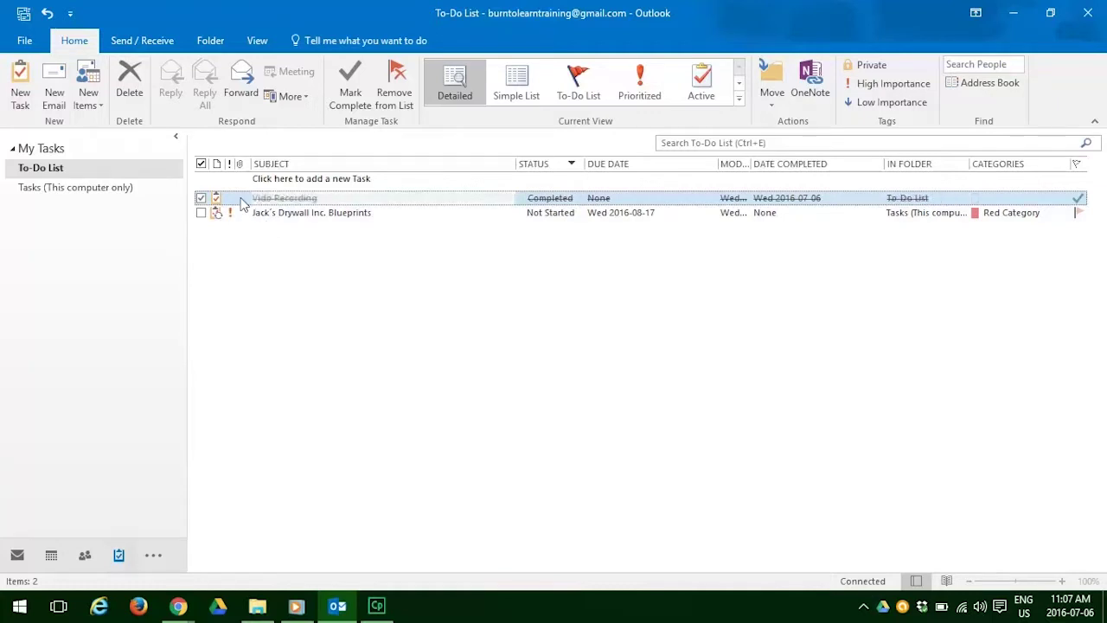